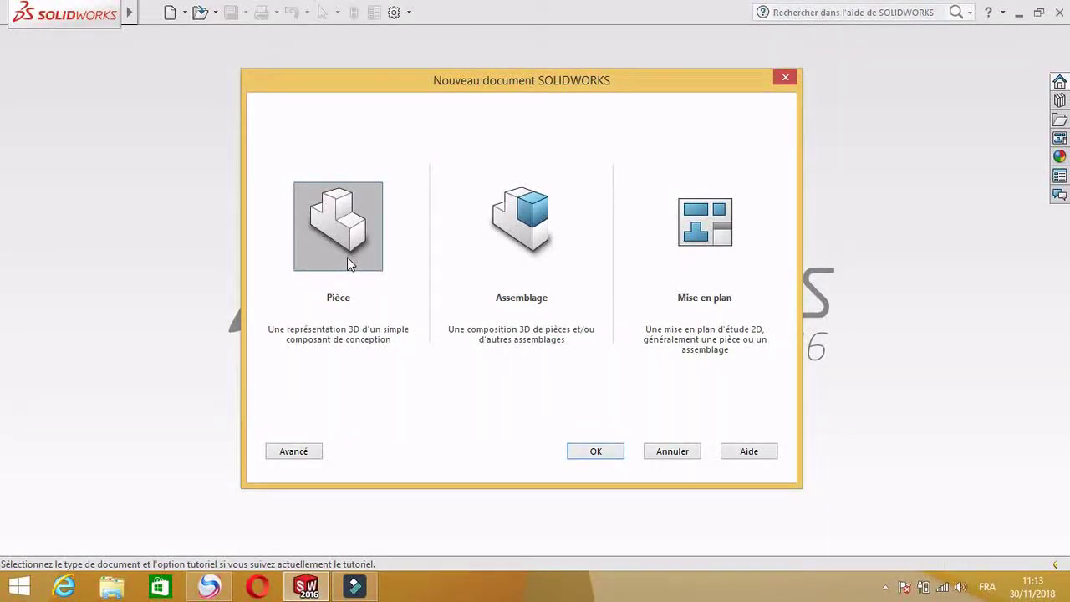
Create a new part and sketch a circle about 75 mm in diameter centred on the origin of the front plane.
left_click(589, 451)
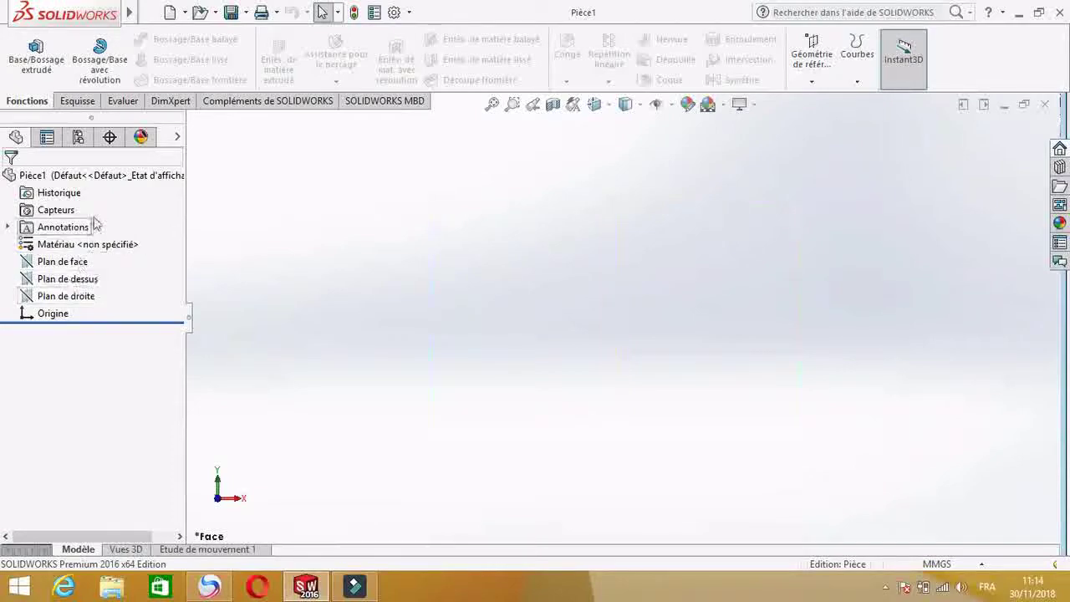
left_click(84, 265)
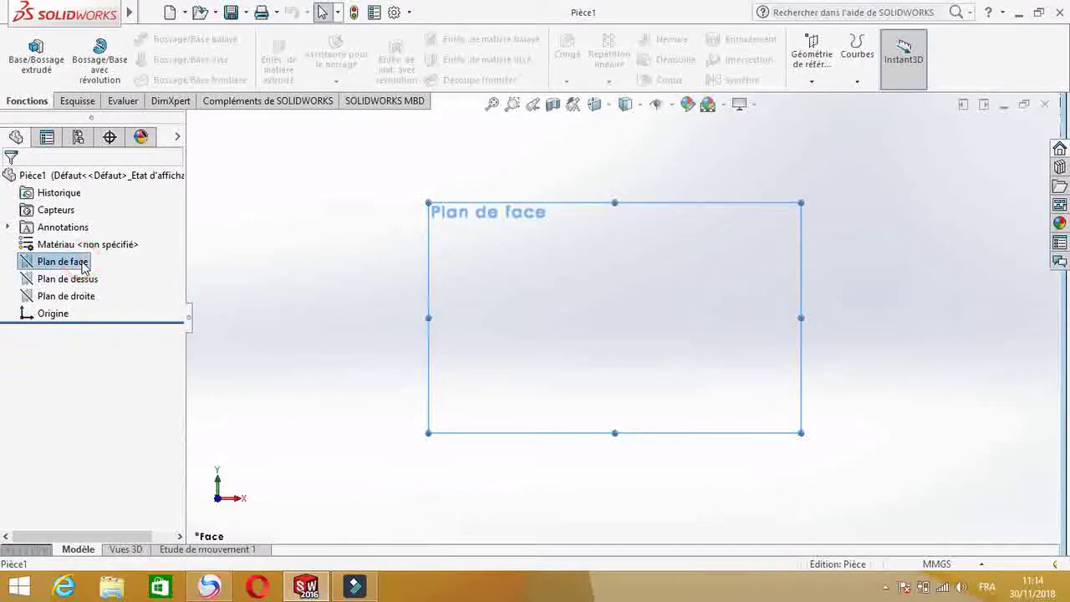
left_click(77, 101)
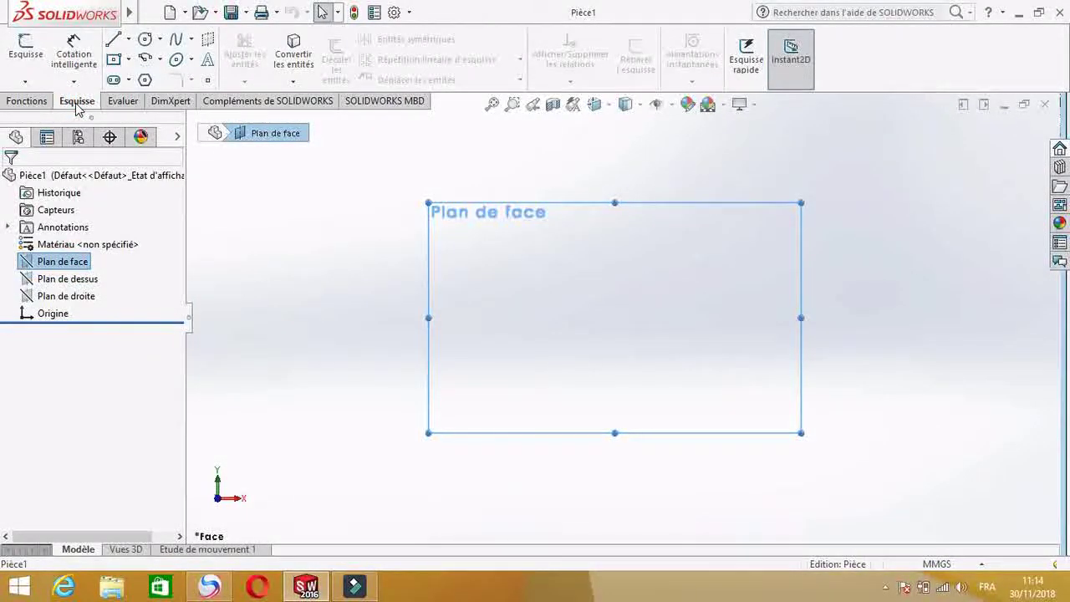
left_click(27, 101)
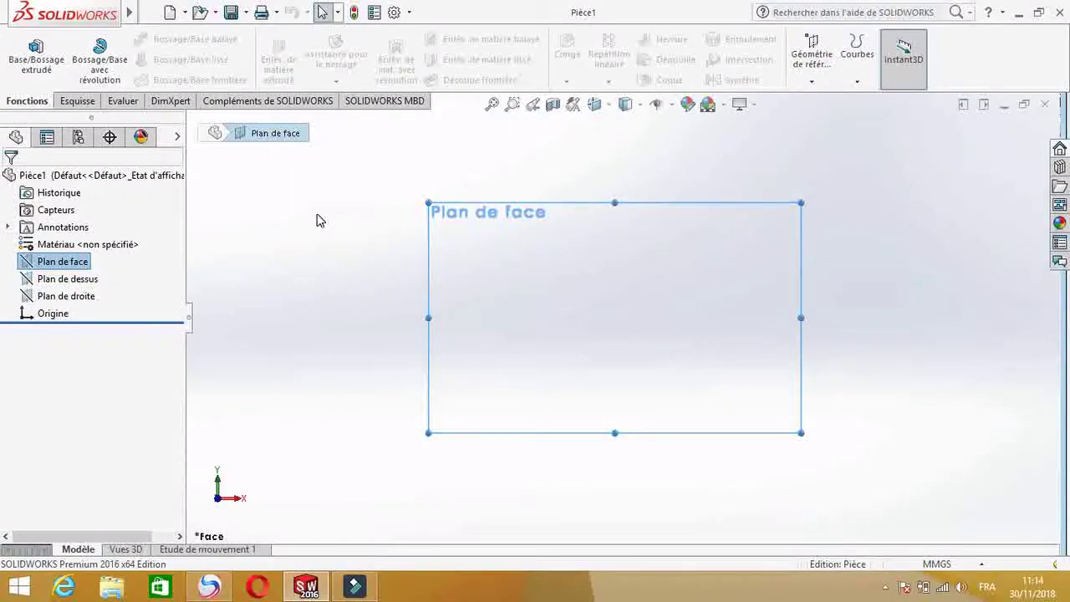
left_click(77, 102)
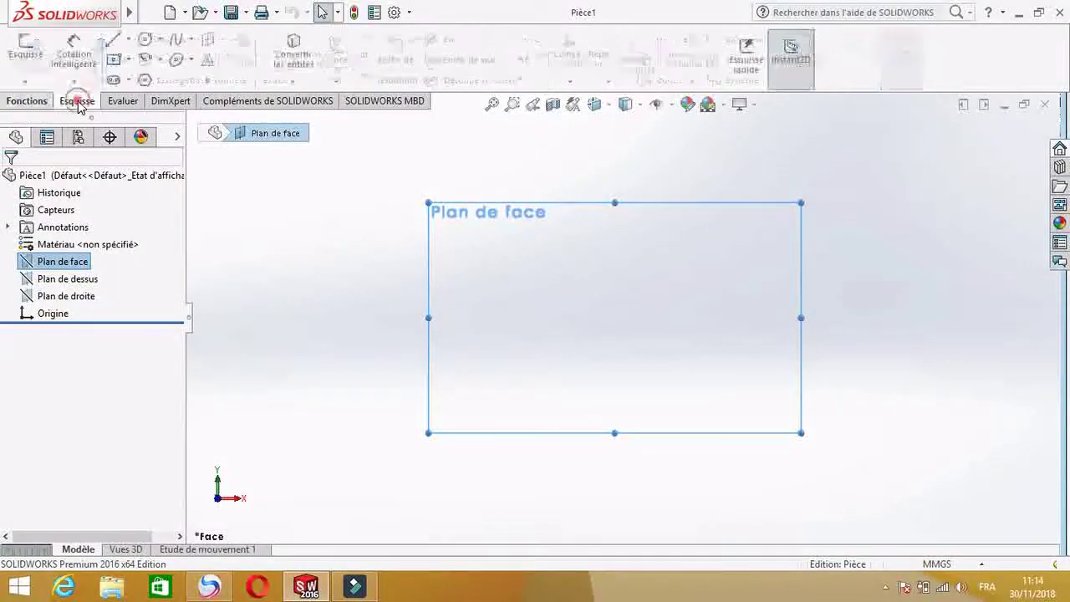
left_click(161, 40)
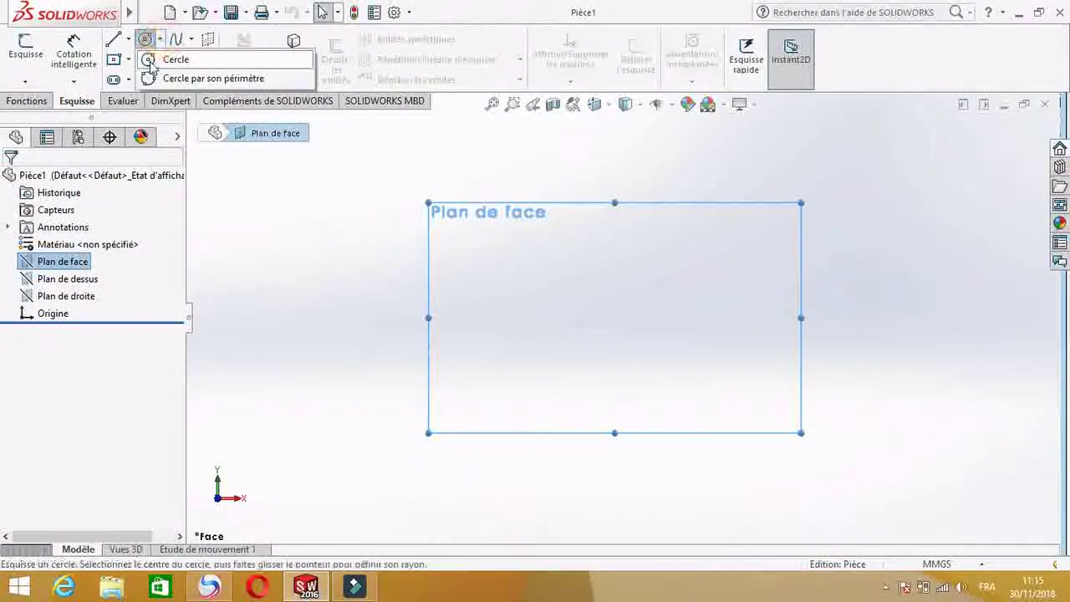
left_click(172, 57)
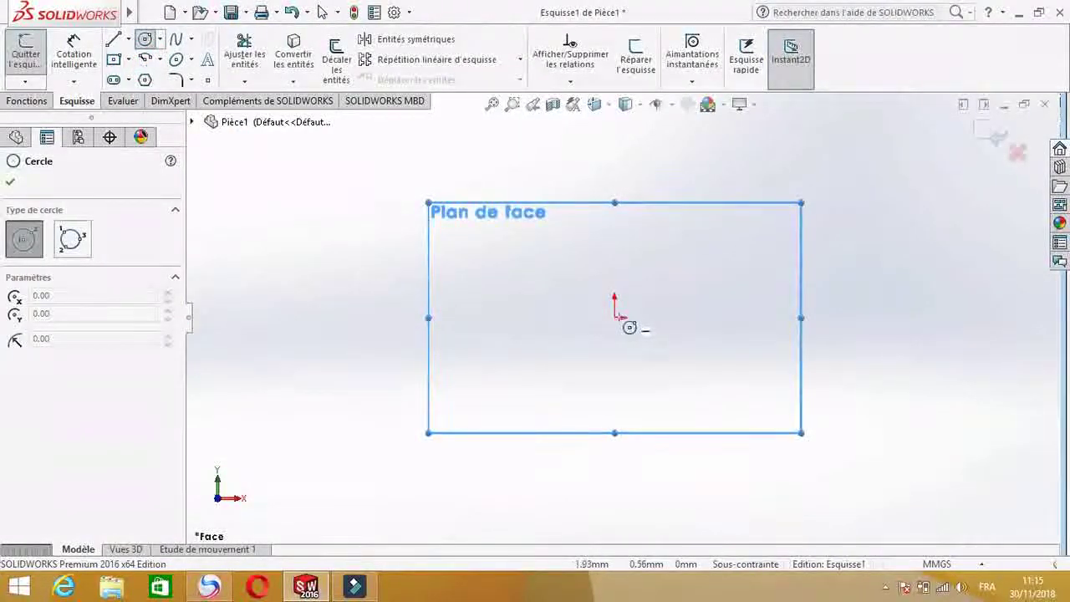
left_click(617, 318)
left_click(653, 249)
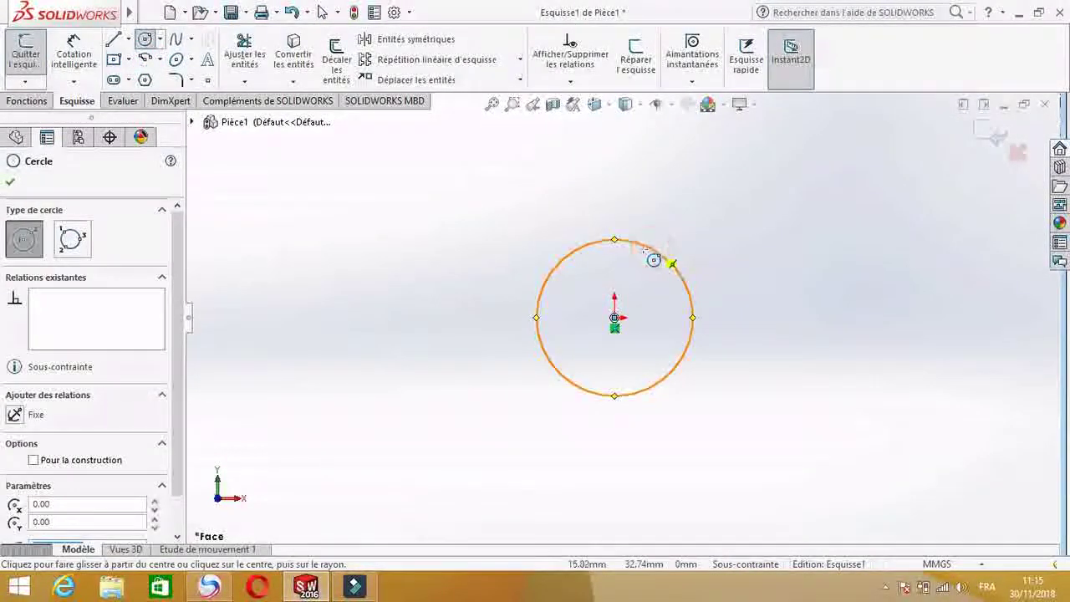
Dimension the circle's diameter to 10 mm and exit the sketch.
left_click(83, 63)
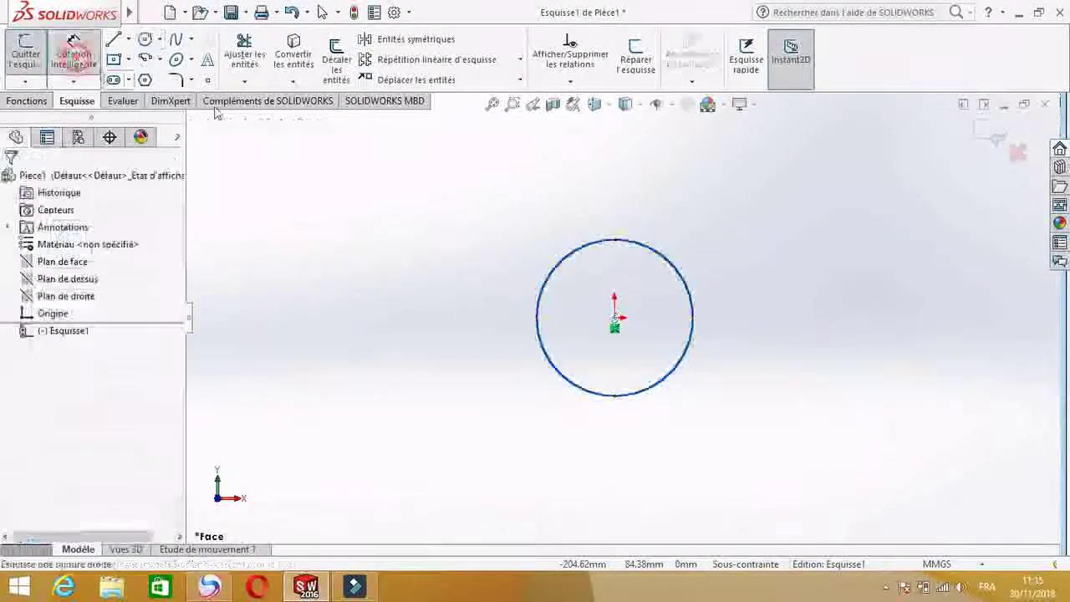
left_click(688, 285)
left_click(811, 262)
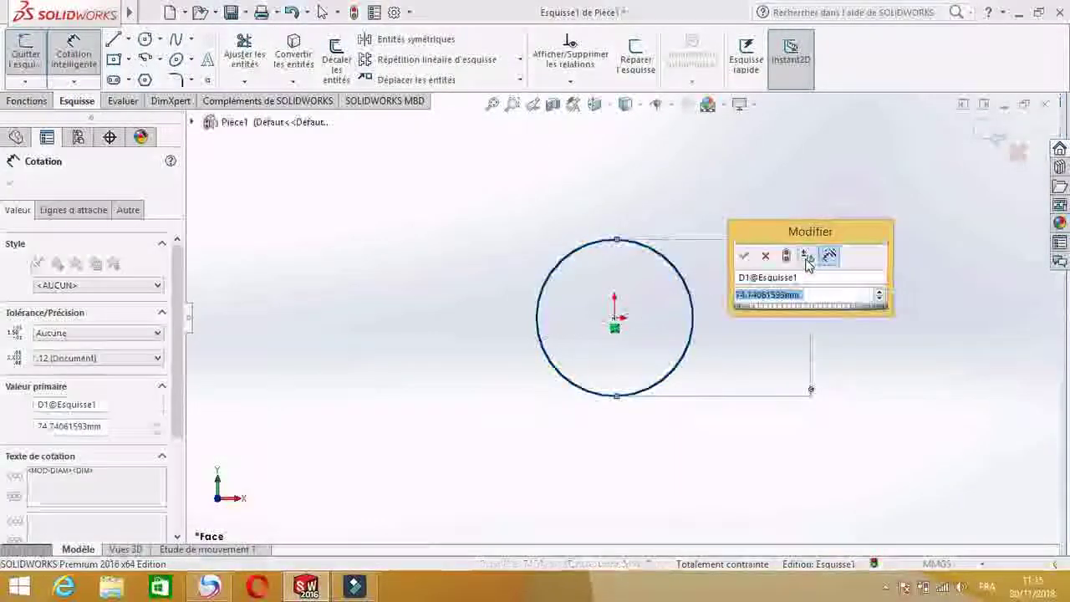
type("=")
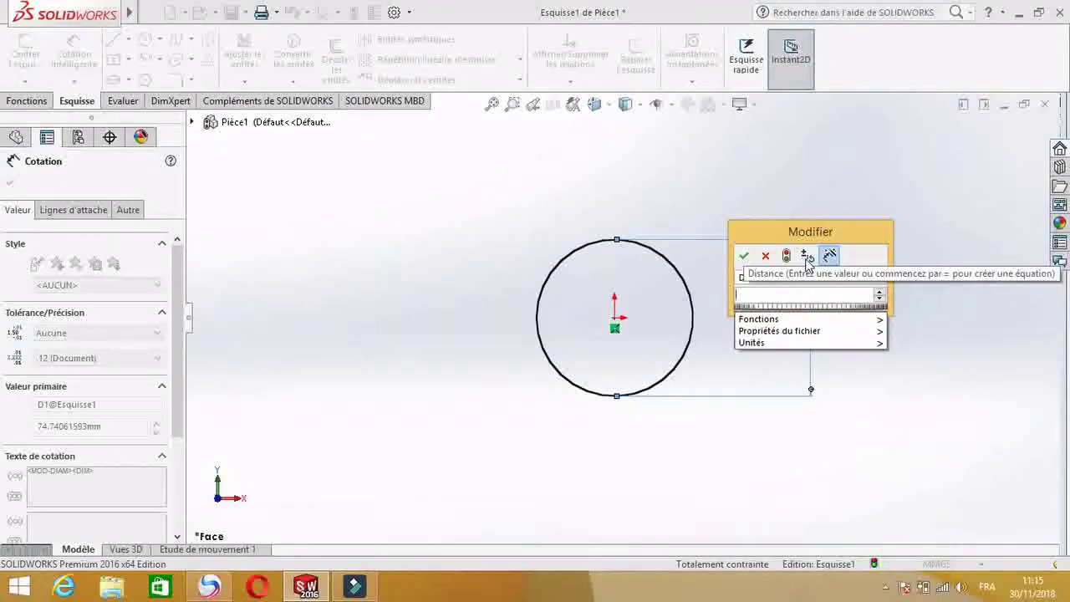
type("10")
key("Return")
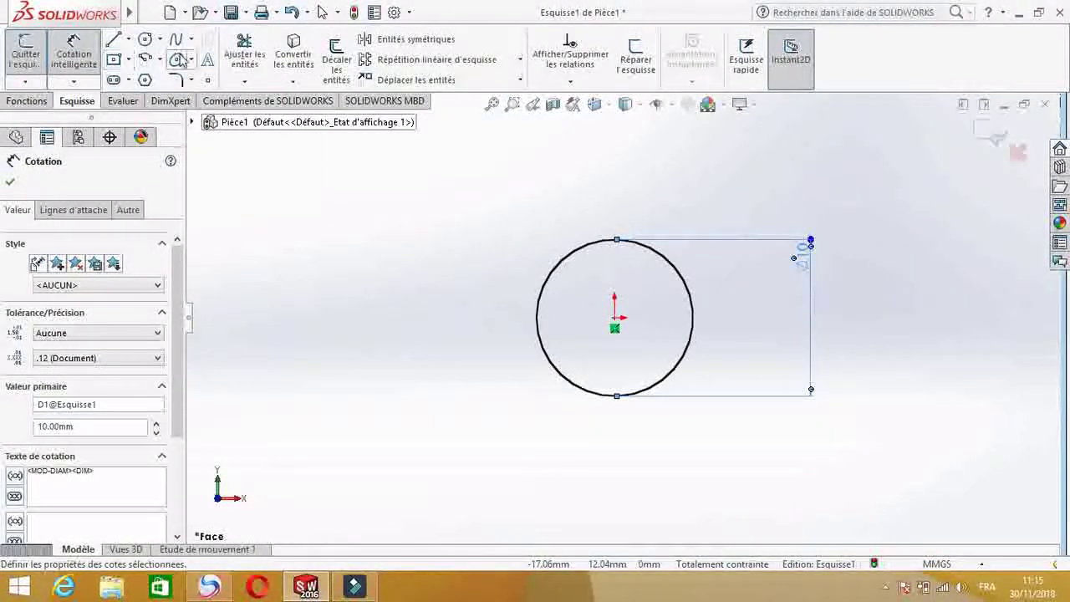
left_click(410, 295)
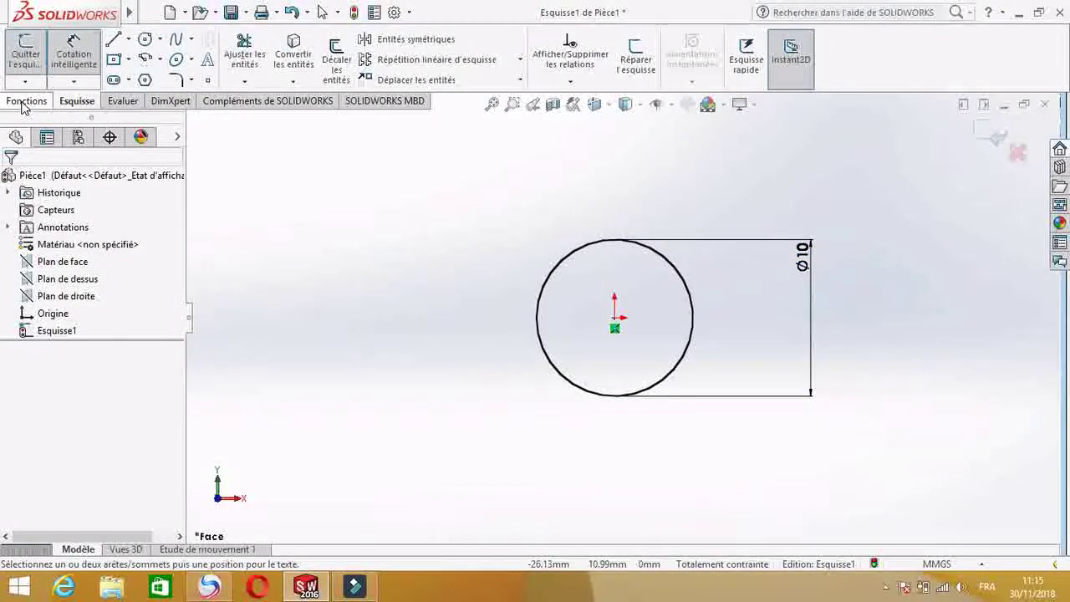
left_click(975, 129)
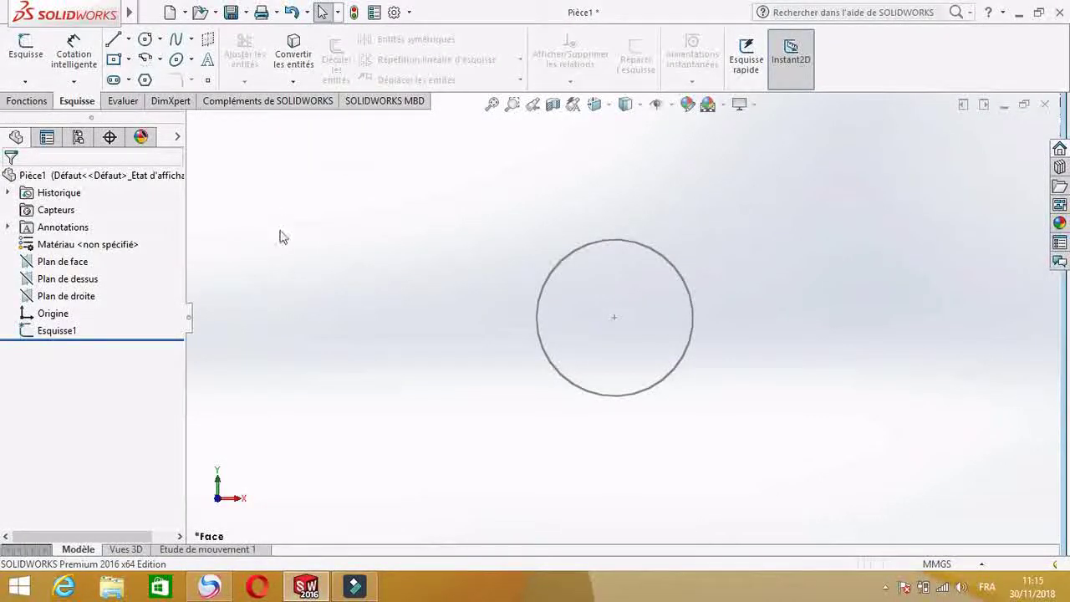
Sketch an L-shaped path on the top plane: a vertical line about 5.8 mm down from the origin, then a horizontal line about 9.4 mm to the right.
left_click(79, 262)
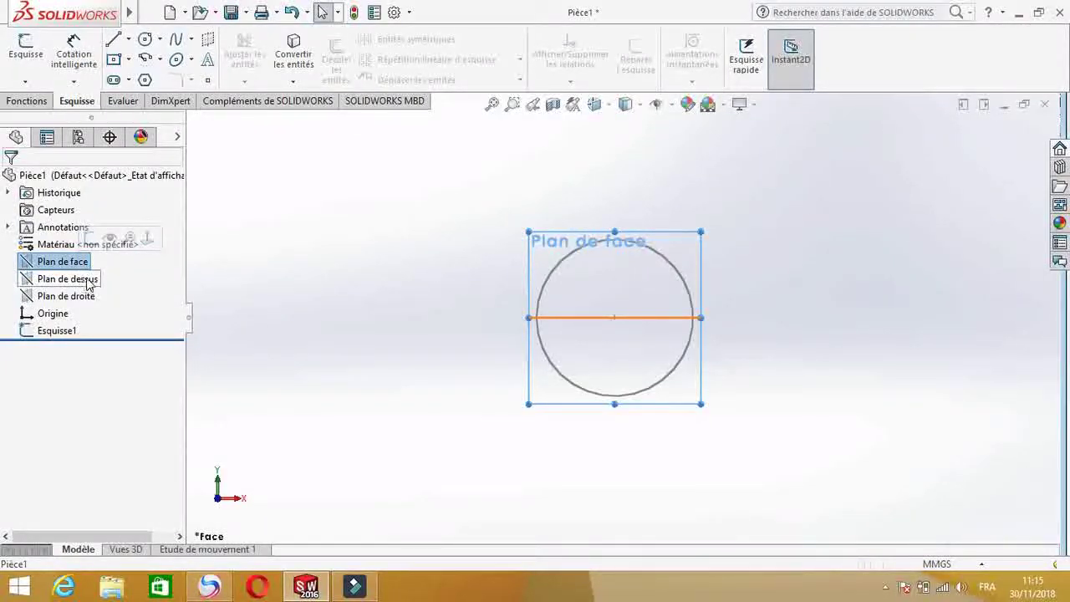
left_click(271, 292)
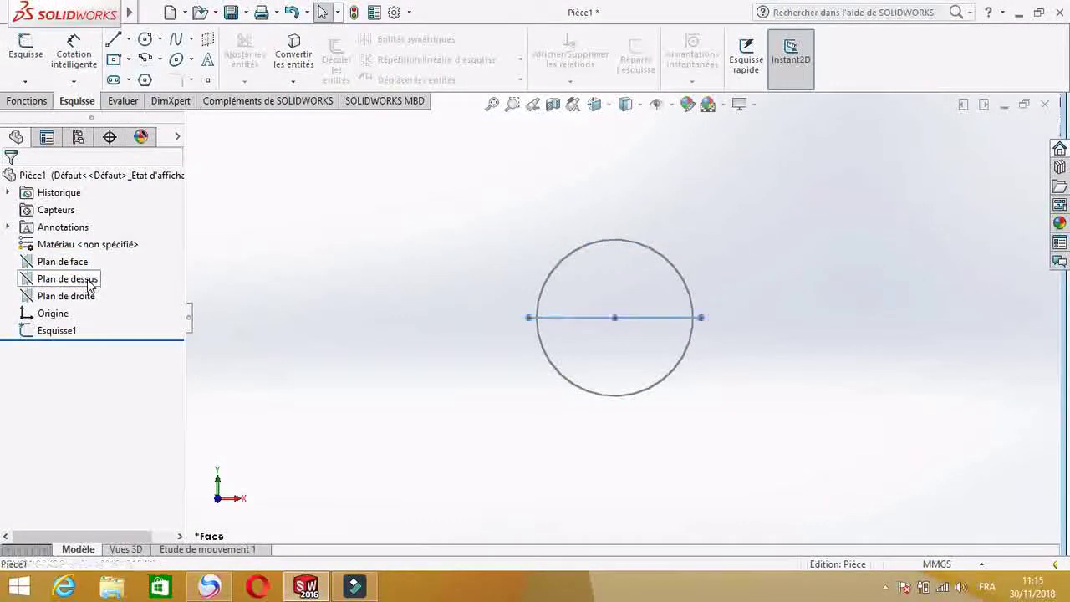
left_click(88, 284)
left_click(156, 262)
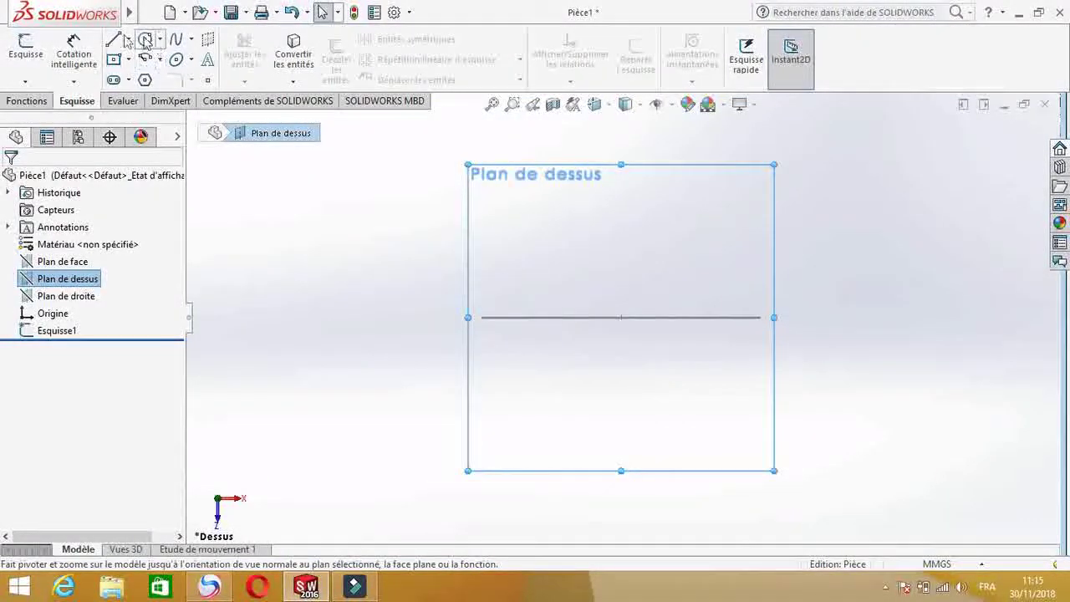
left_click(130, 41)
left_click(135, 57)
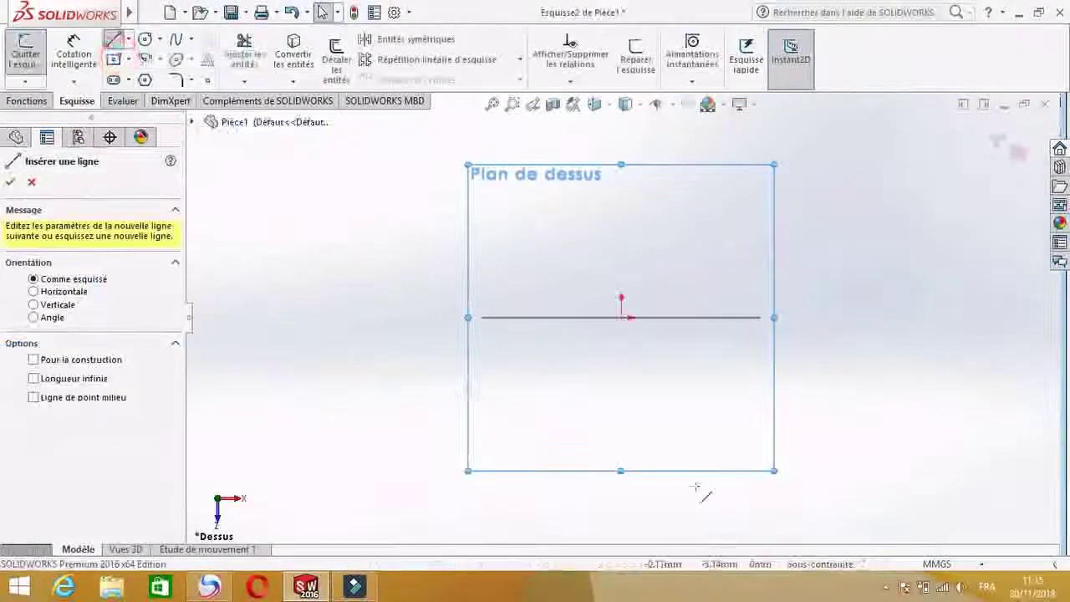
left_click(622, 318)
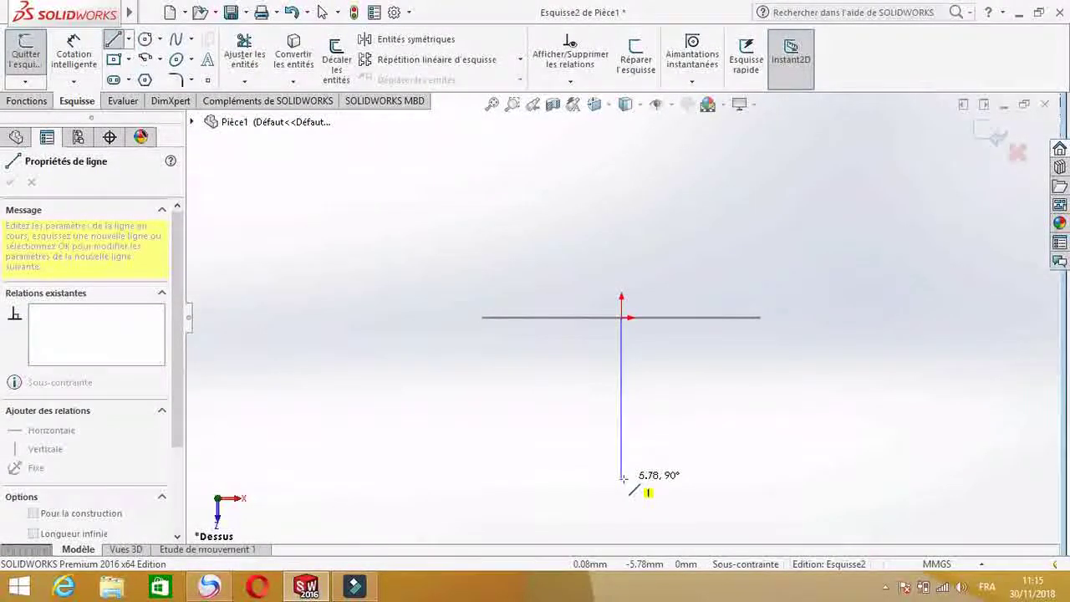
left_click(621, 477)
left_click(883, 478)
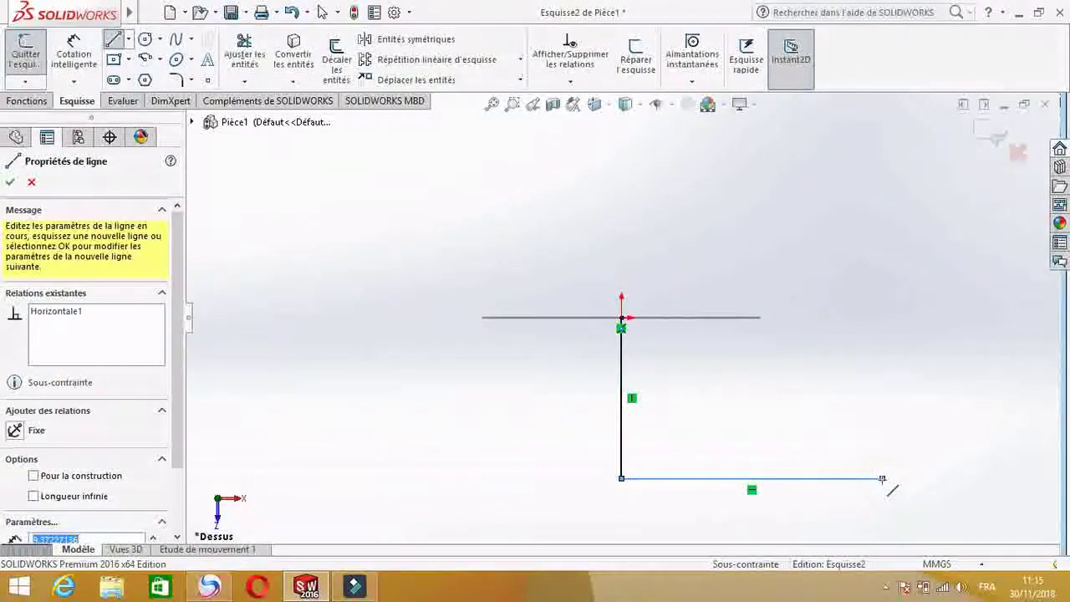
key("Escape")
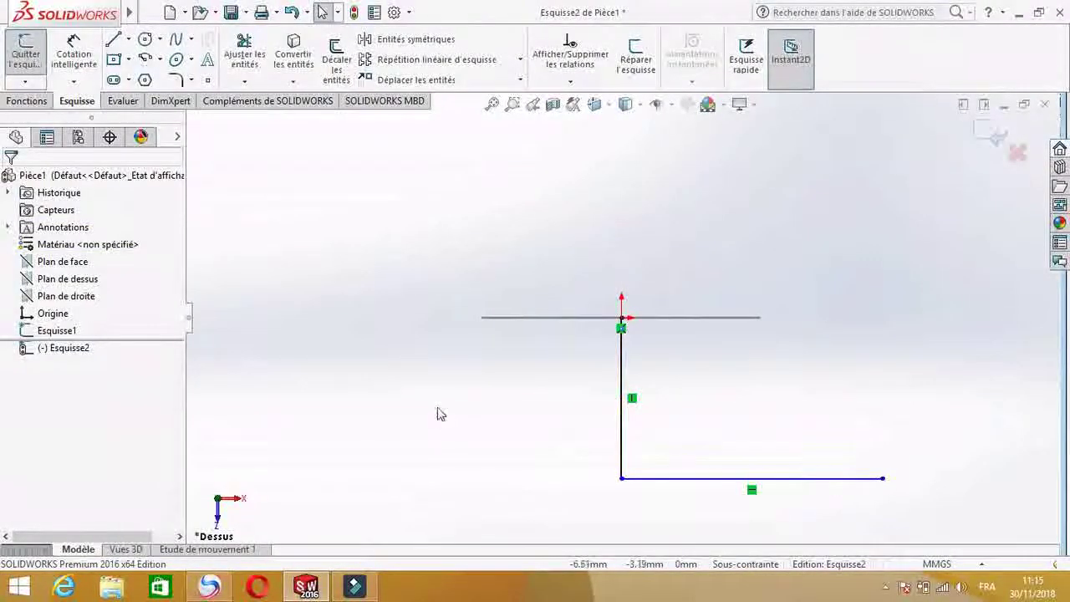
Dimension the path's vertical line to 100 mm.
left_click(74, 55)
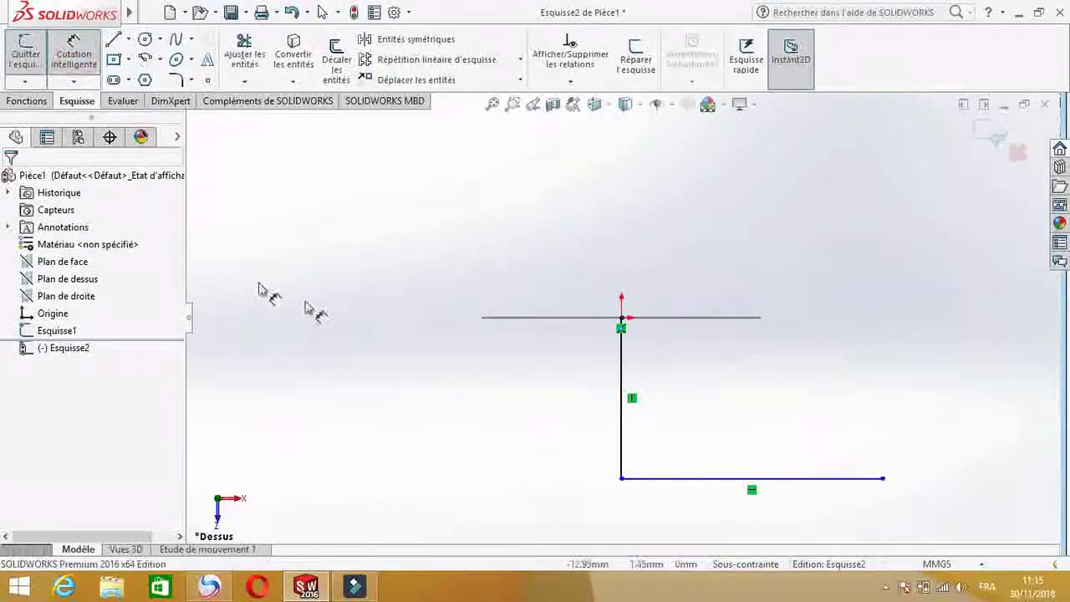
left_click(620, 383)
left_click(516, 378)
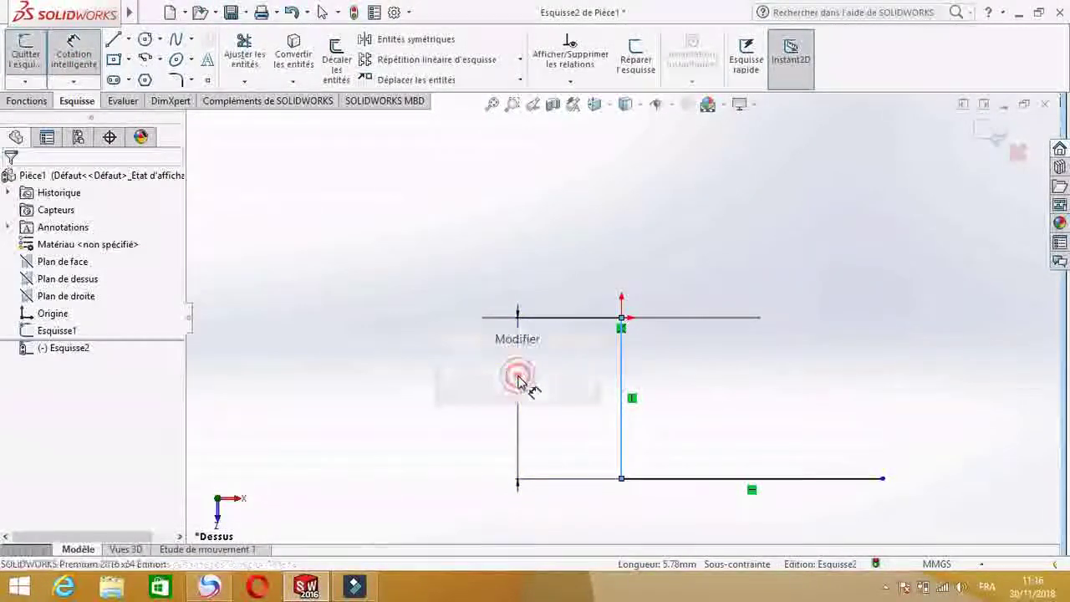
type("1")
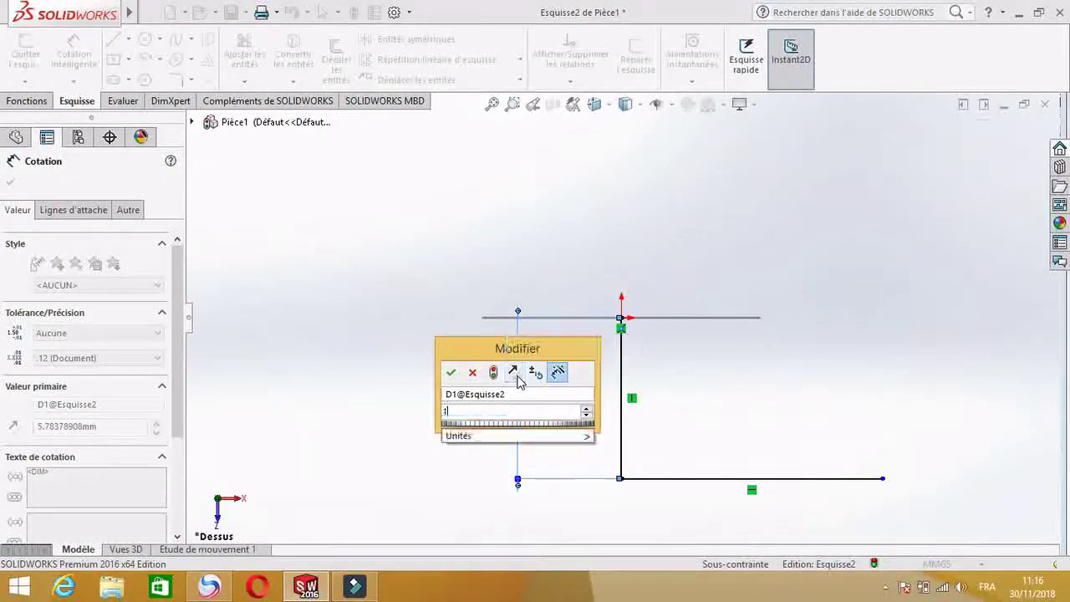
type("00")
key("Return")
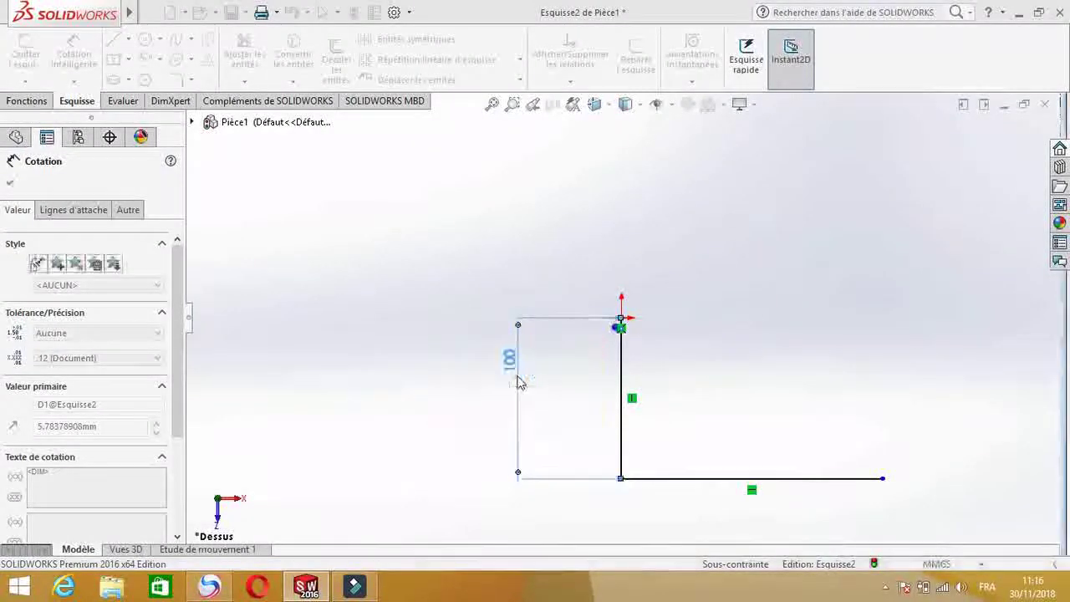
Dimension the path's horizontal line to 100 mm.
left_click(716, 480)
left_click(716, 510)
type("1")
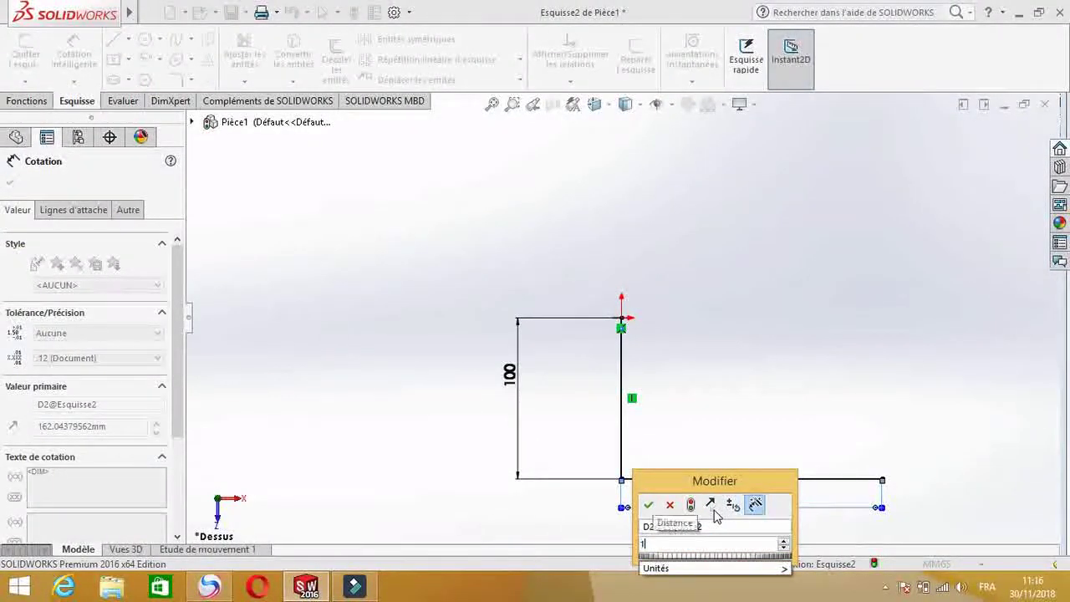
type("00")
key("Return")
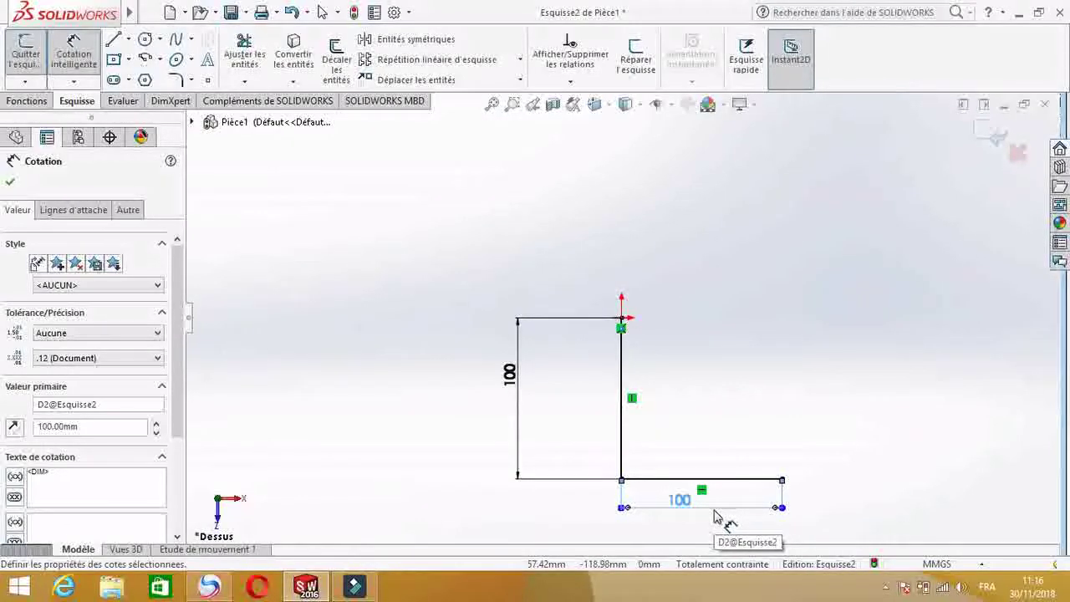
Round the corner between the two path lines with a 10 mm sketch fillet and exit the sketch.
key("f")
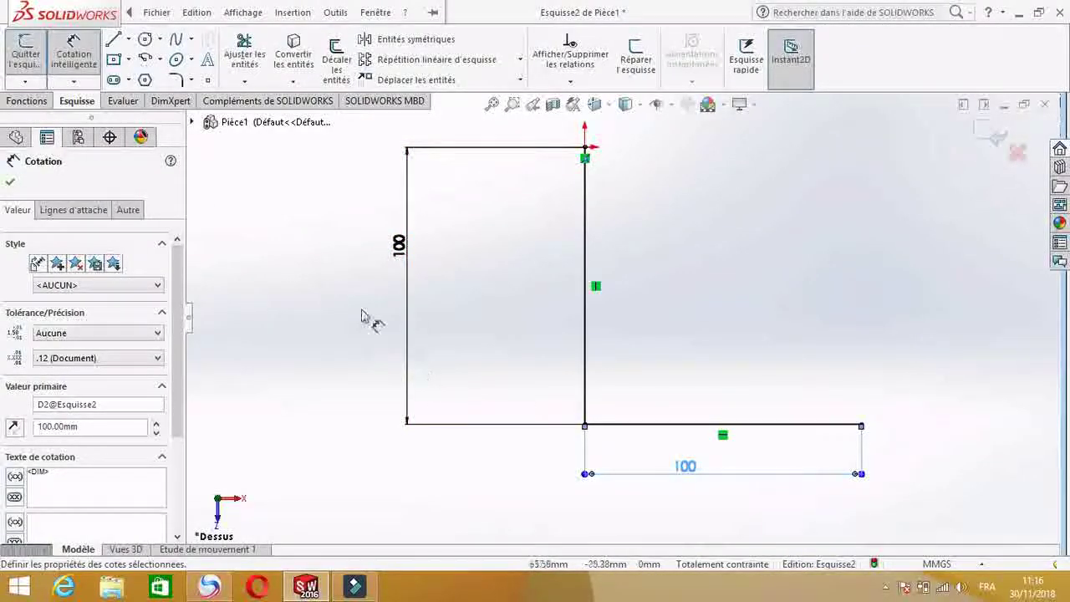
left_click(176, 80)
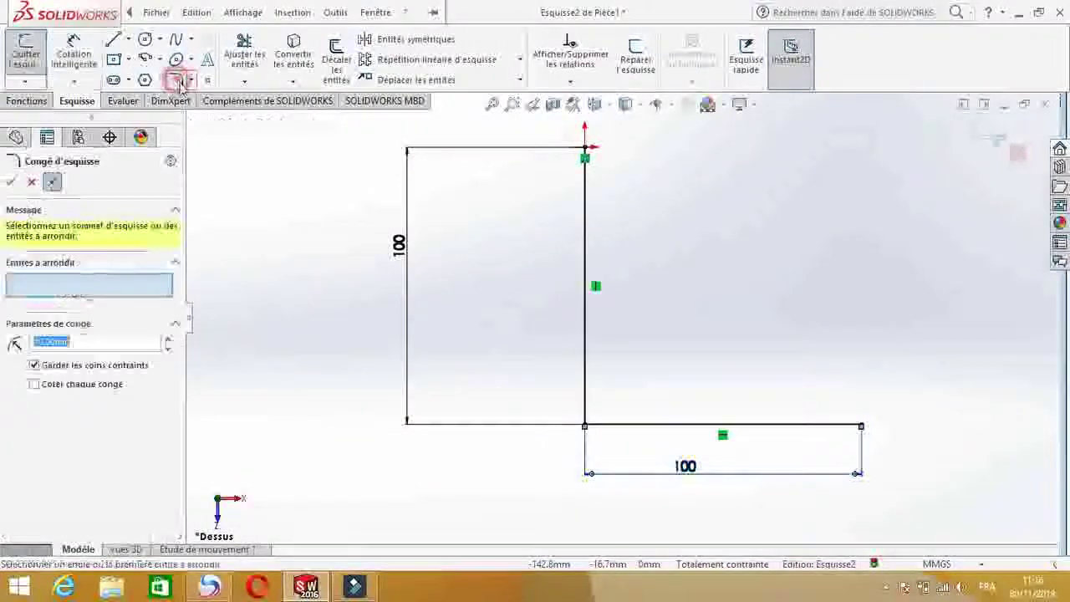
left_click(585, 404)
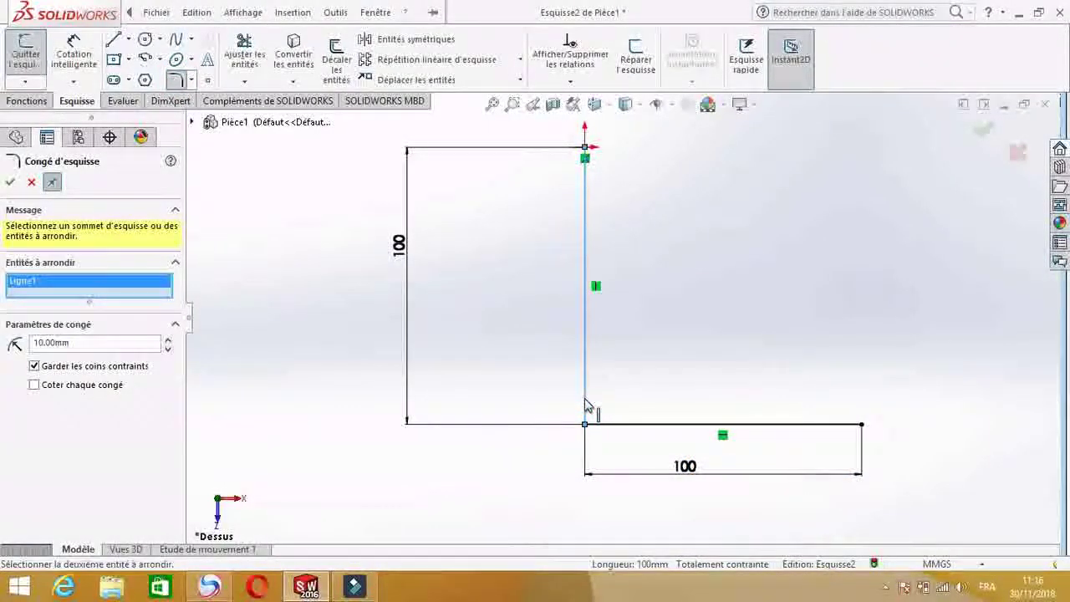
left_click(640, 427)
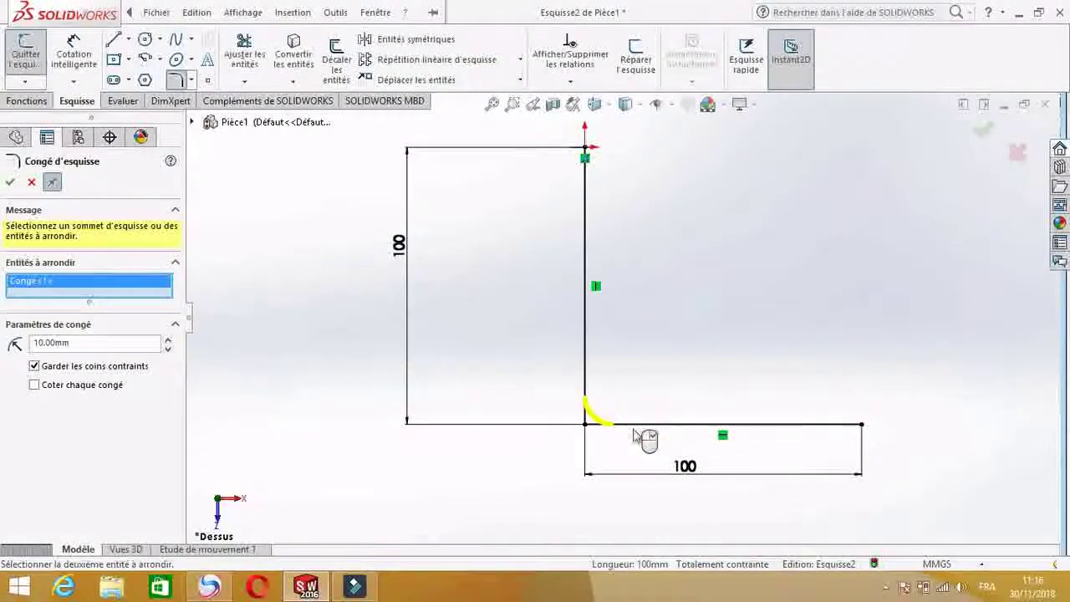
left_click_drag(83, 343, 34, 345)
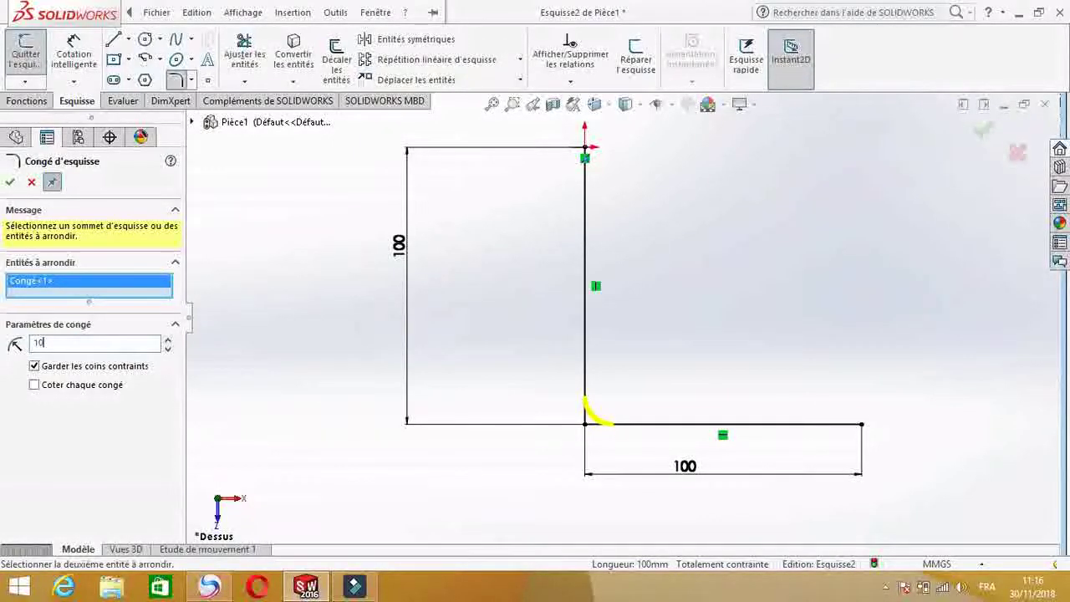
left_click(10, 184)
left_click(385, 417)
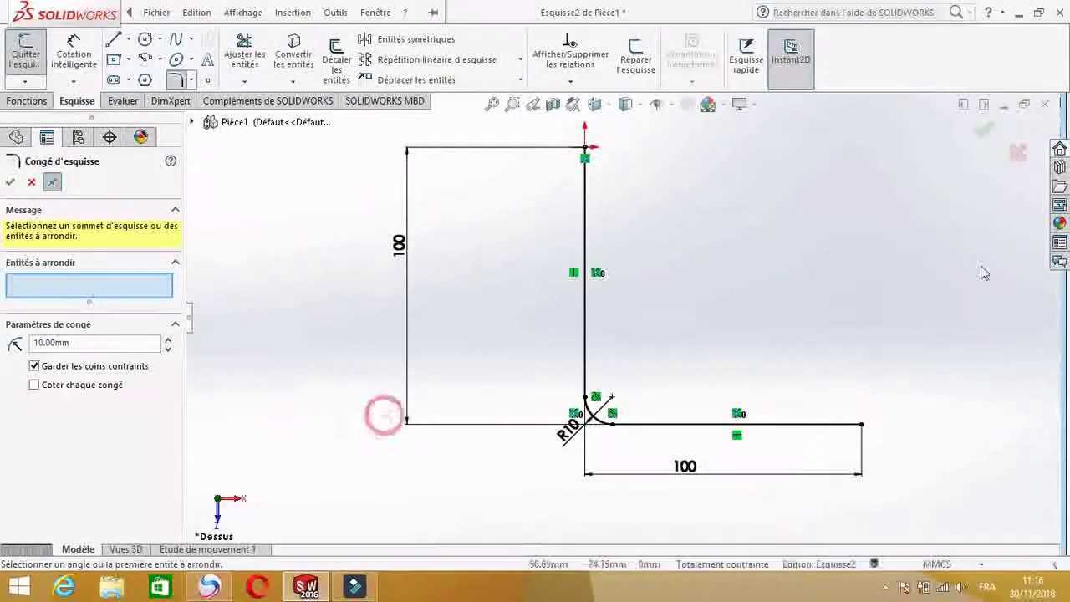
left_click(984, 129)
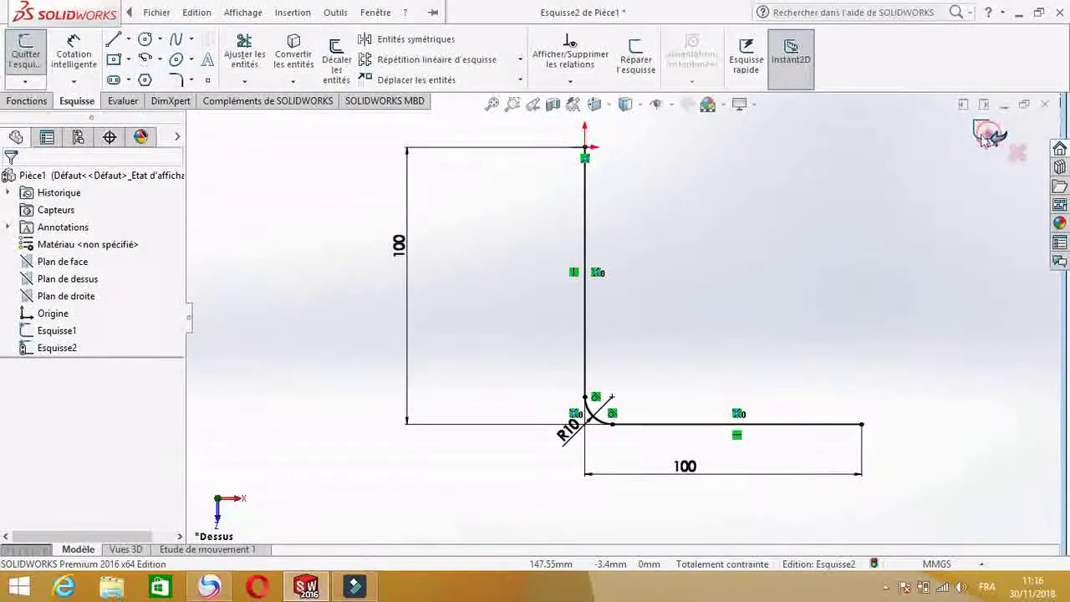
left_click(989, 136)
mouse_move(858, 324)
middle_mouse_down()
mouse_move(791, 334)
mouse_move(857, 465)
mouse_move(898, 359)
mouse_move(837, 393)
mouse_move(800, 447)
mouse_move(819, 466)
mouse_move(853, 375)
mouse_move(779, 349)
mouse_move(804, 410)
mouse_move(812, 361)
mouse_move(818, 389)
middle_mouse_up()
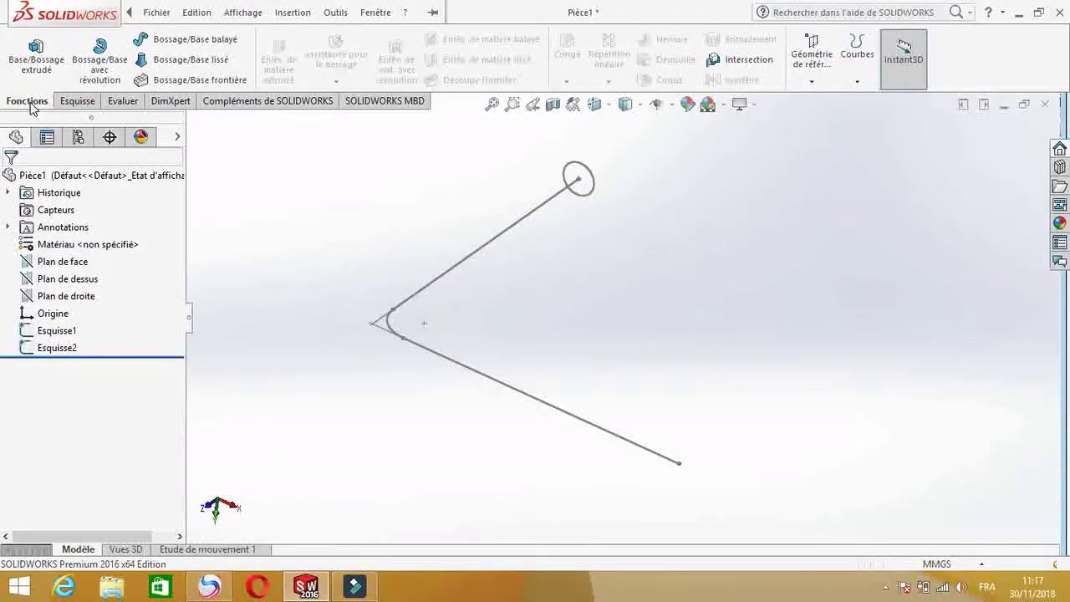
Create a swept boss with the 10 mm circle as the profile and the filleted L-shaped sketch as the path.
left_click(205, 42)
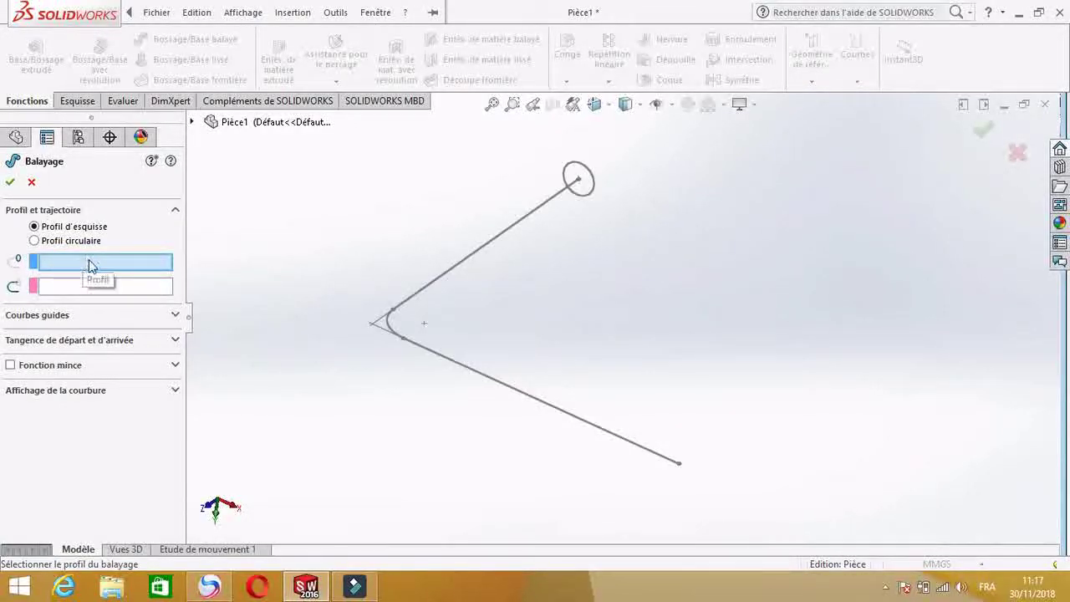
left_click(93, 265)
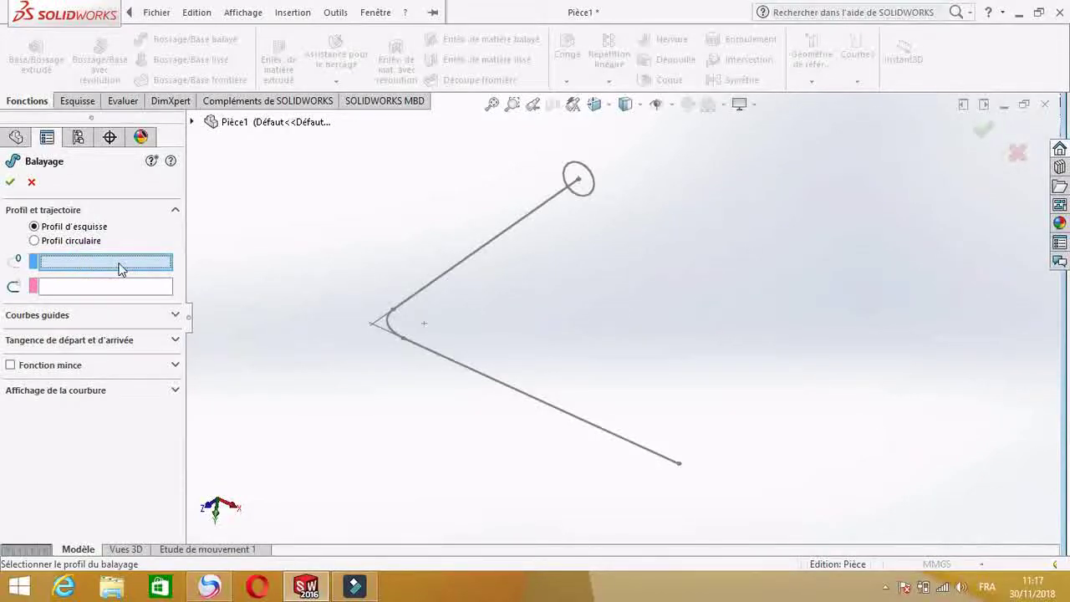
left_click(567, 183)
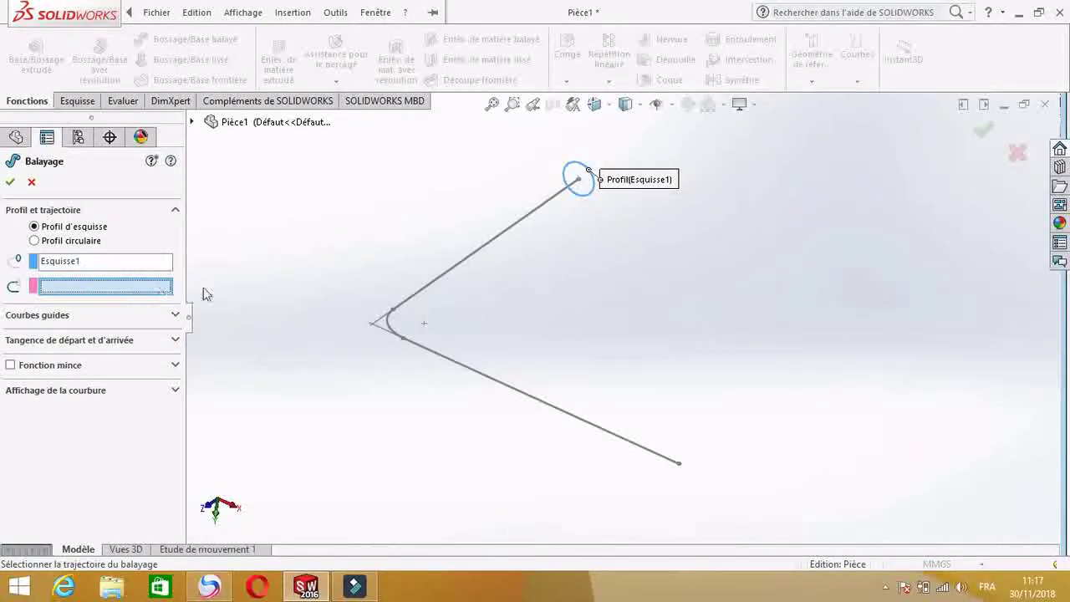
left_click(456, 265)
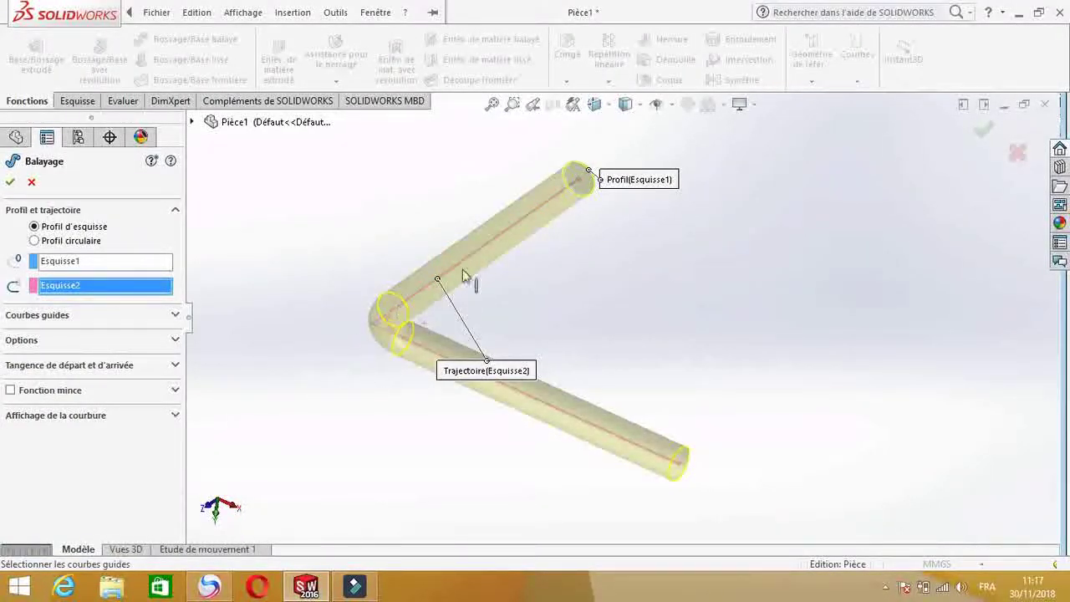
left_click(988, 130)
Sketch a circle about 7.2 mm in diameter, centred on the origin, on the bar's circular end face.
middle_click_drag(717, 324, 693, 368)
middle_click_drag(645, 237, 626, 255)
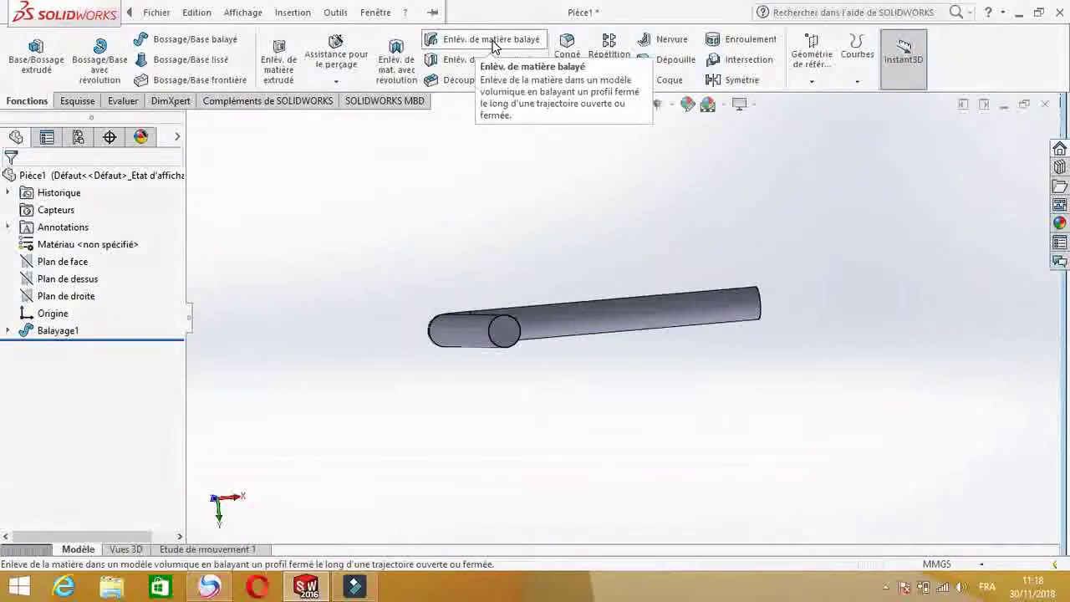
scroll(568, 253, "down", 1)
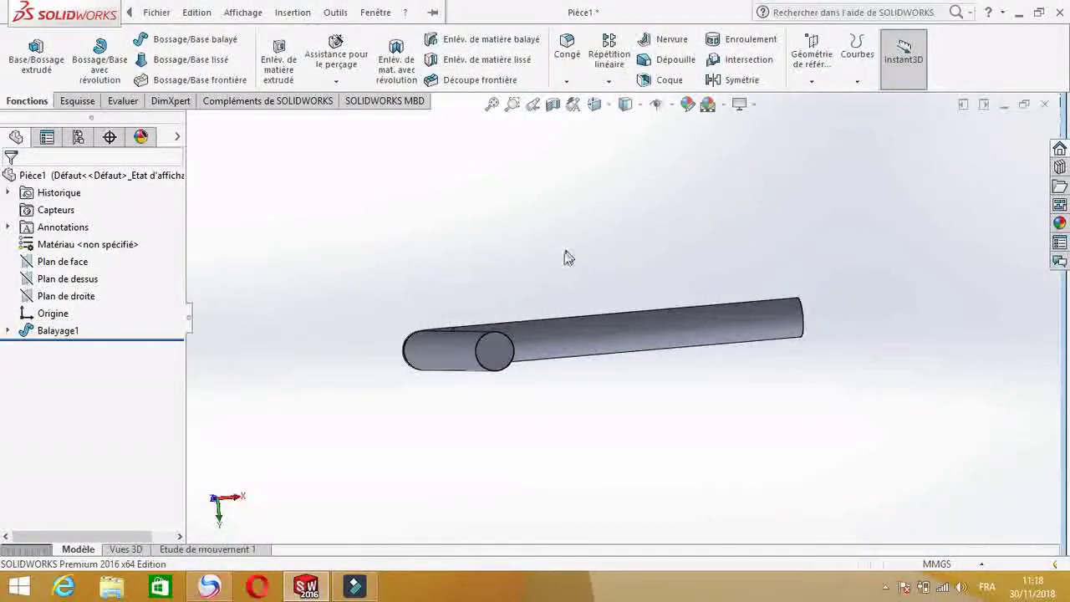
left_click(503, 358)
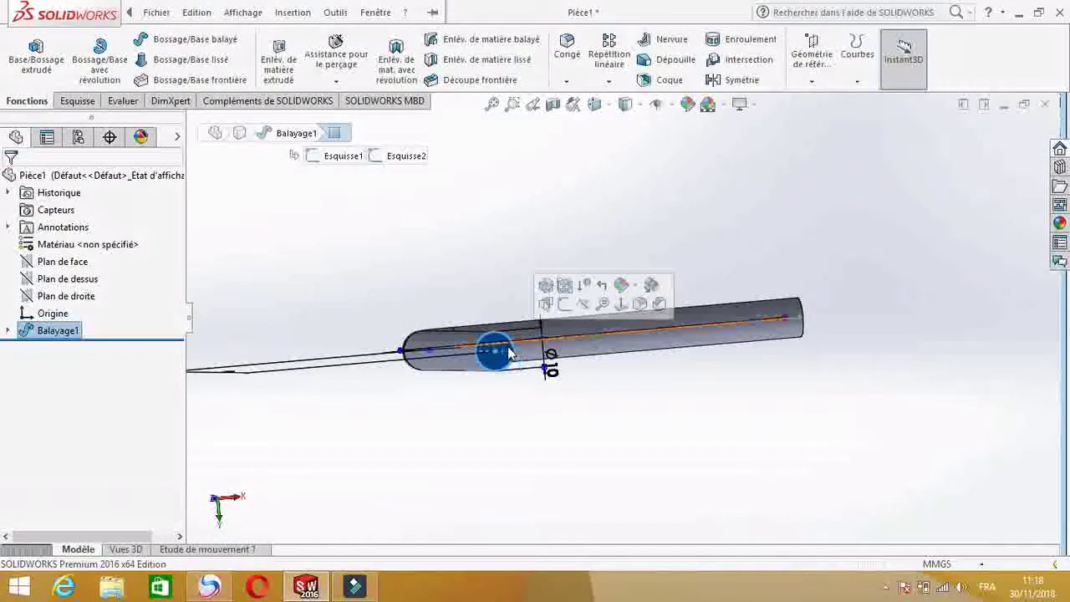
left_click(623, 306)
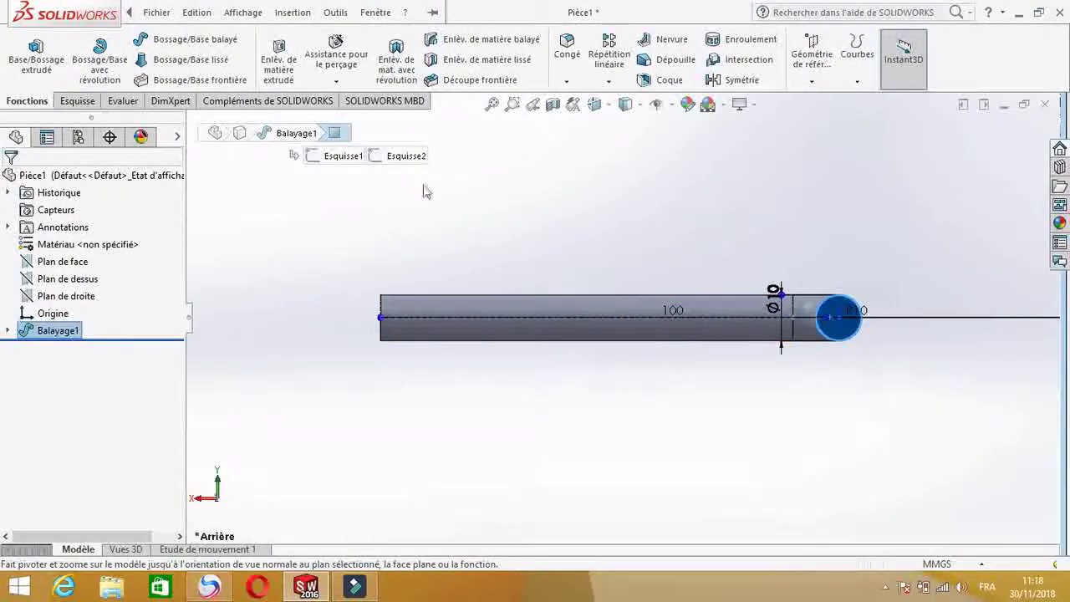
left_click(79, 102)
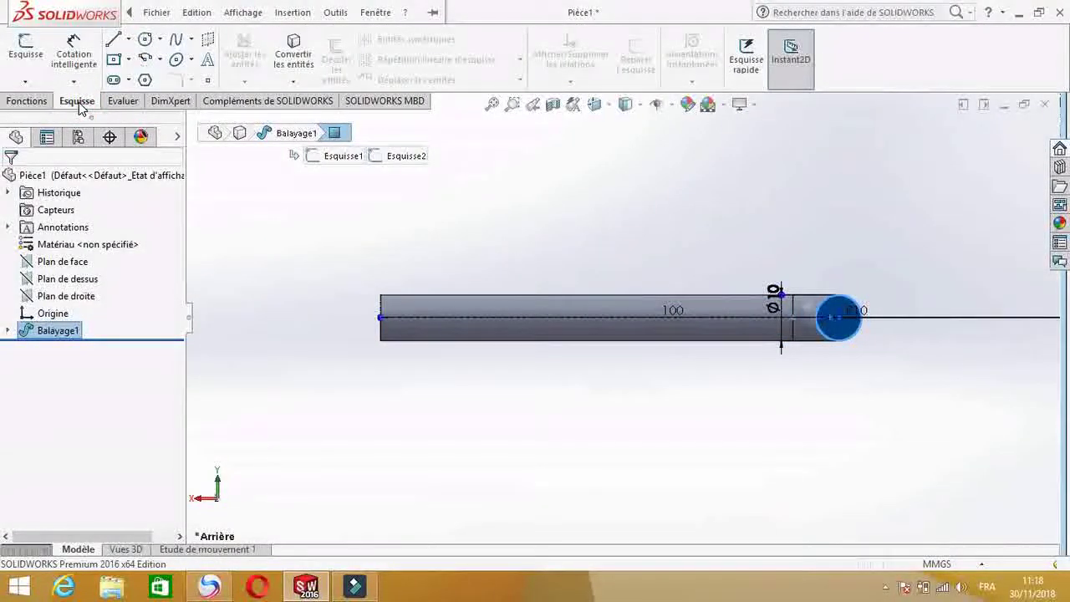
left_click(147, 40)
scroll(848, 303, "down", 3)
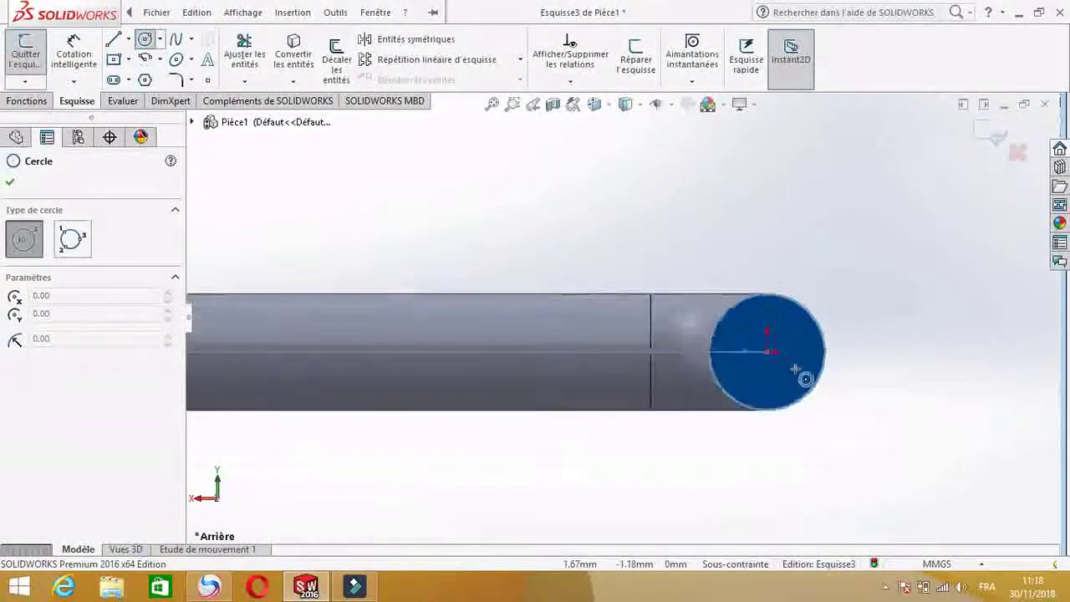
left_click(767, 352)
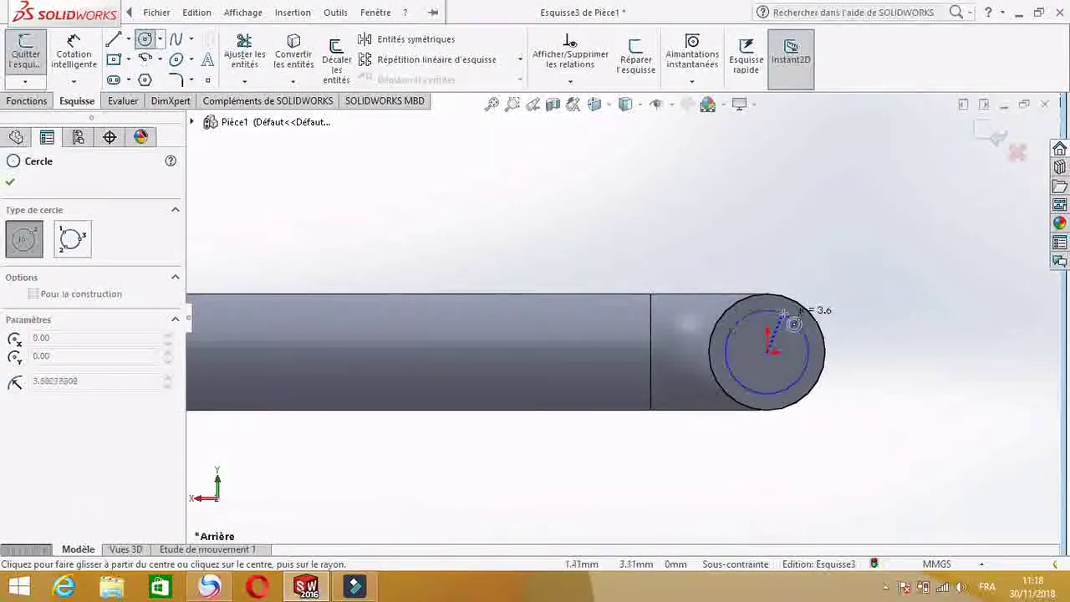
left_click(784, 314)
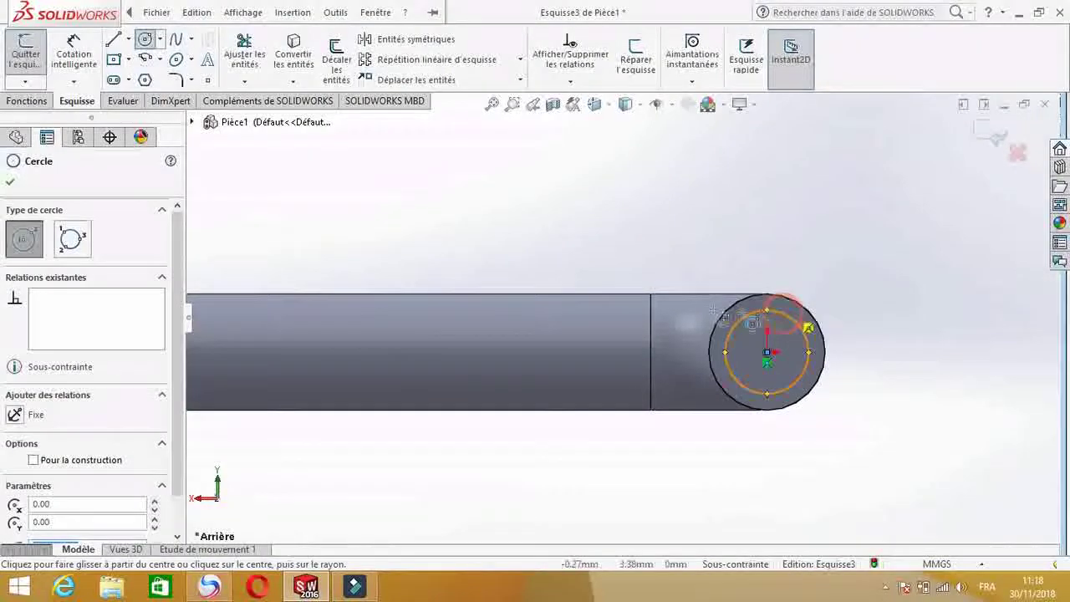
Dimension the end-face circle's diameter to 8 mm and exit the sketch.
left_click(74, 56)
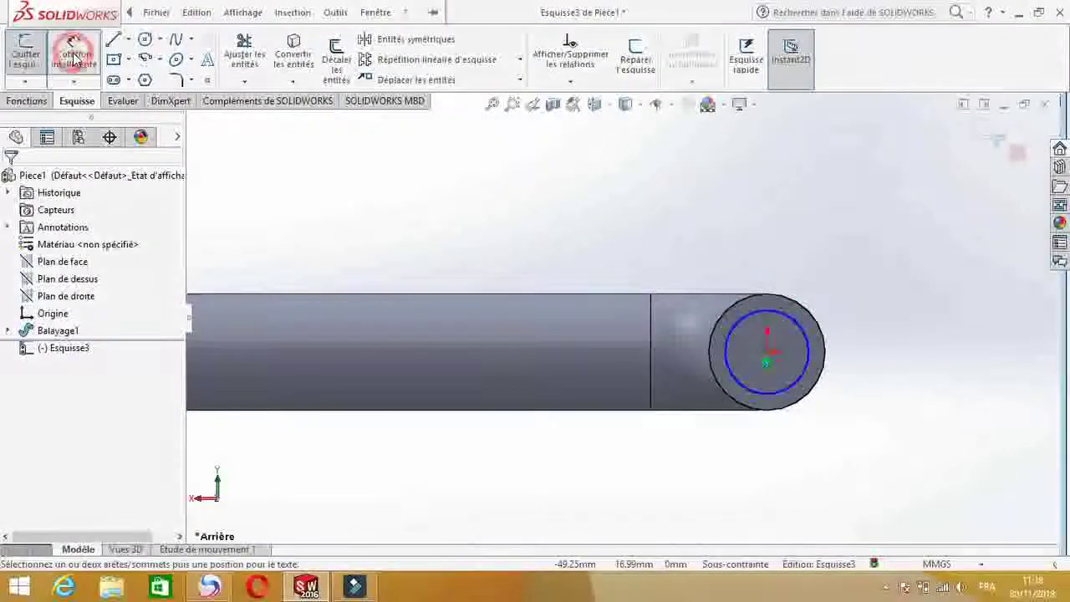
left_click(805, 372)
left_click(908, 314)
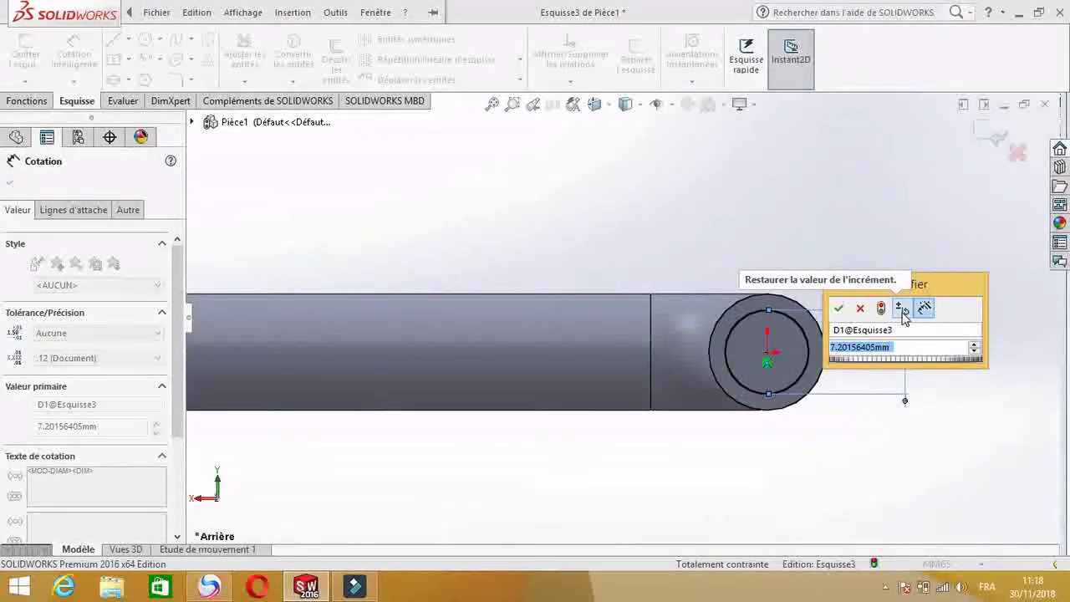
type("=")
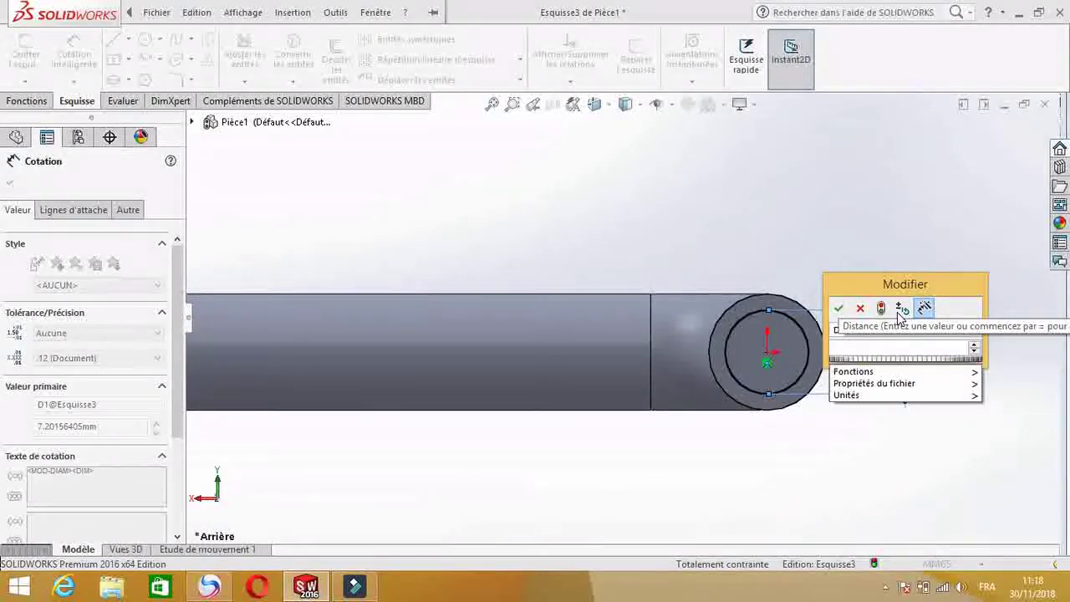
type("8")
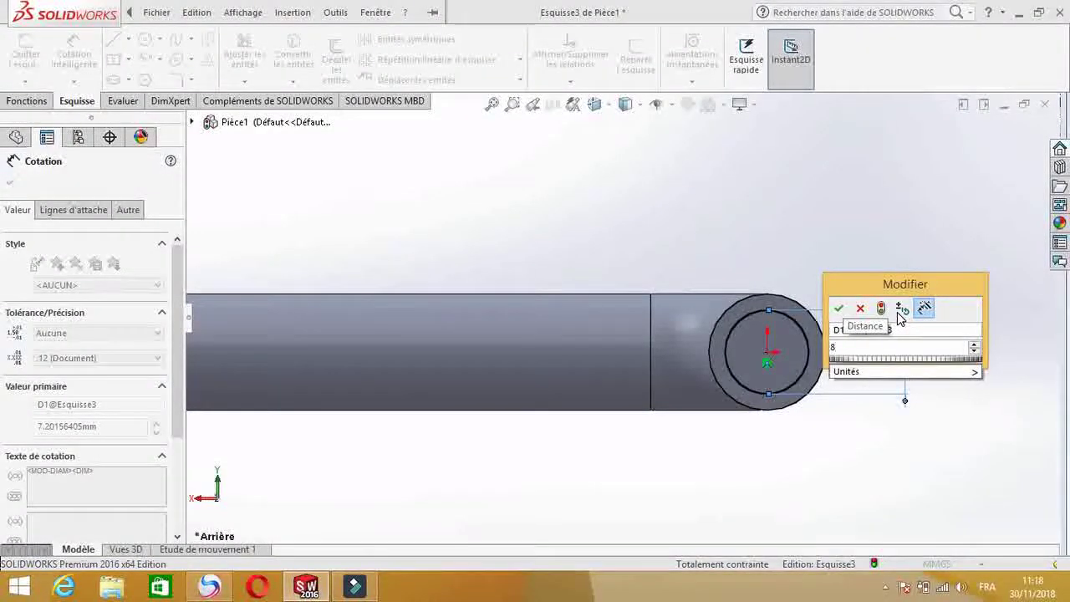
key("Return")
key("z")
key("z")
key("z")
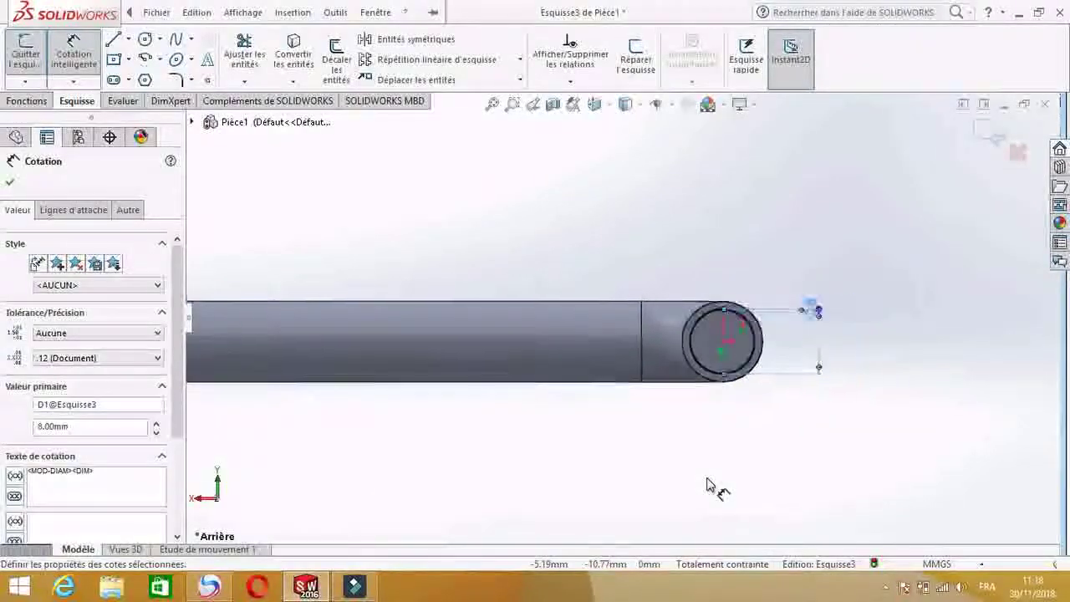
scroll(609, 450, "up", 1)
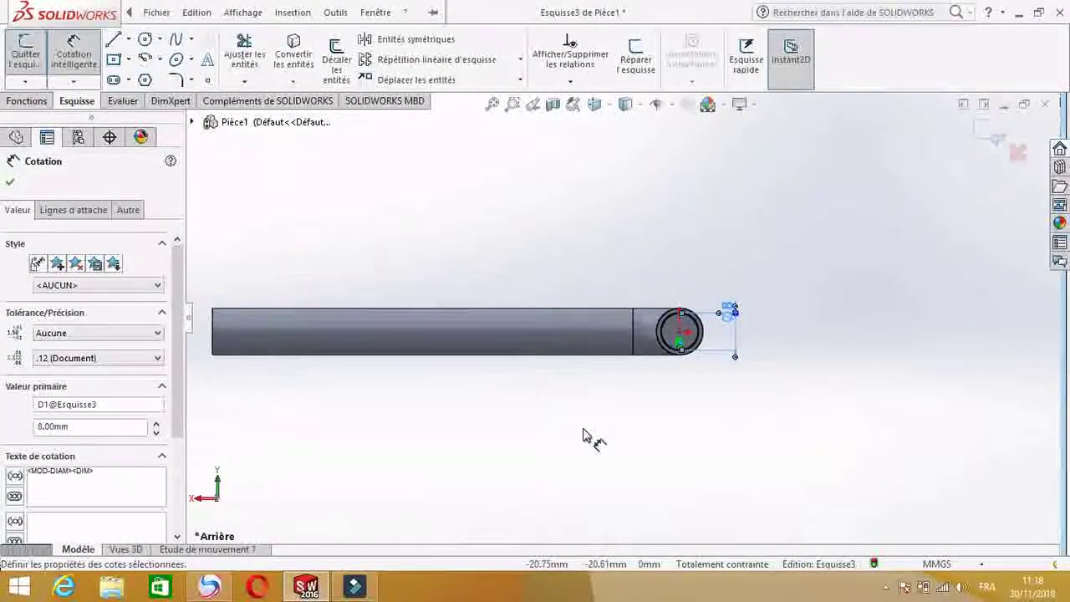
key("f")
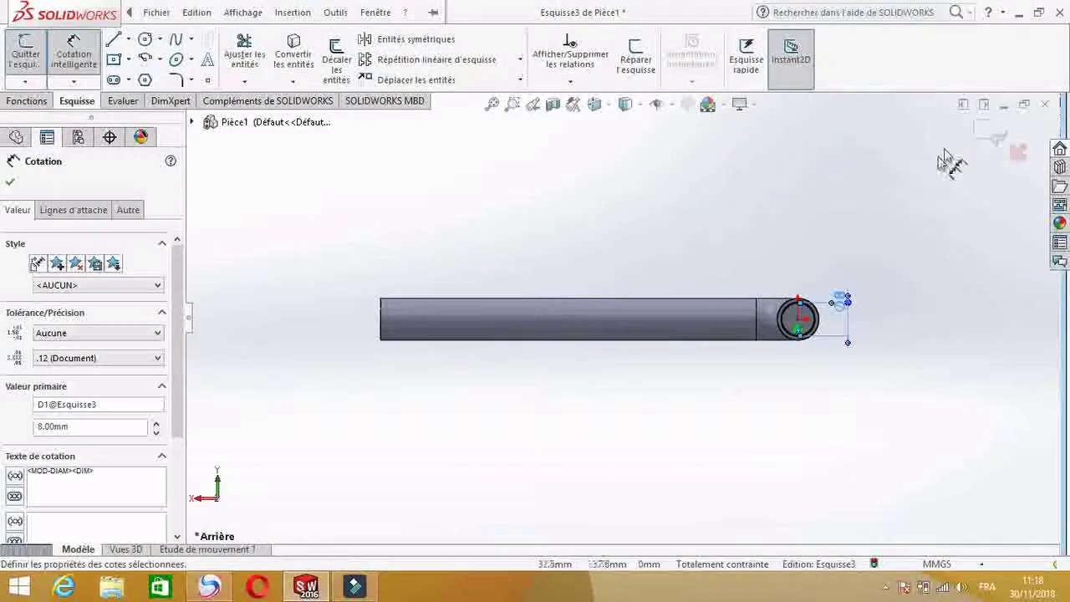
left_click(988, 132)
left_click(987, 132)
Turn off the axes display and show the temporary axes of the bent bar.
mouse_move(886, 239)
middle_mouse_down()
mouse_move(853, 279)
mouse_move(878, 248)
mouse_move(882, 255)
middle_mouse_up()
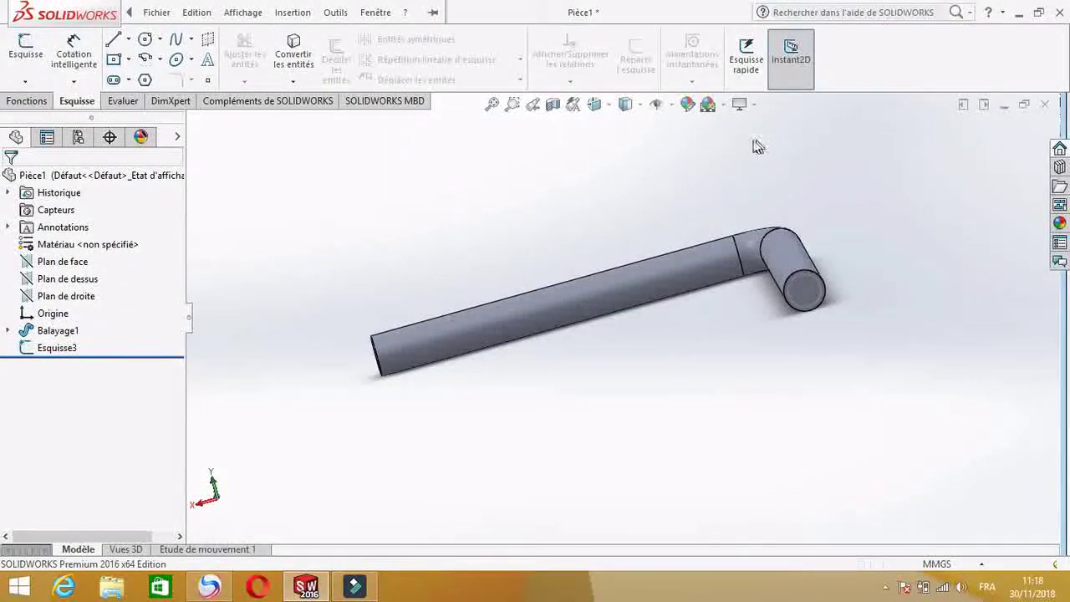
left_click(671, 107)
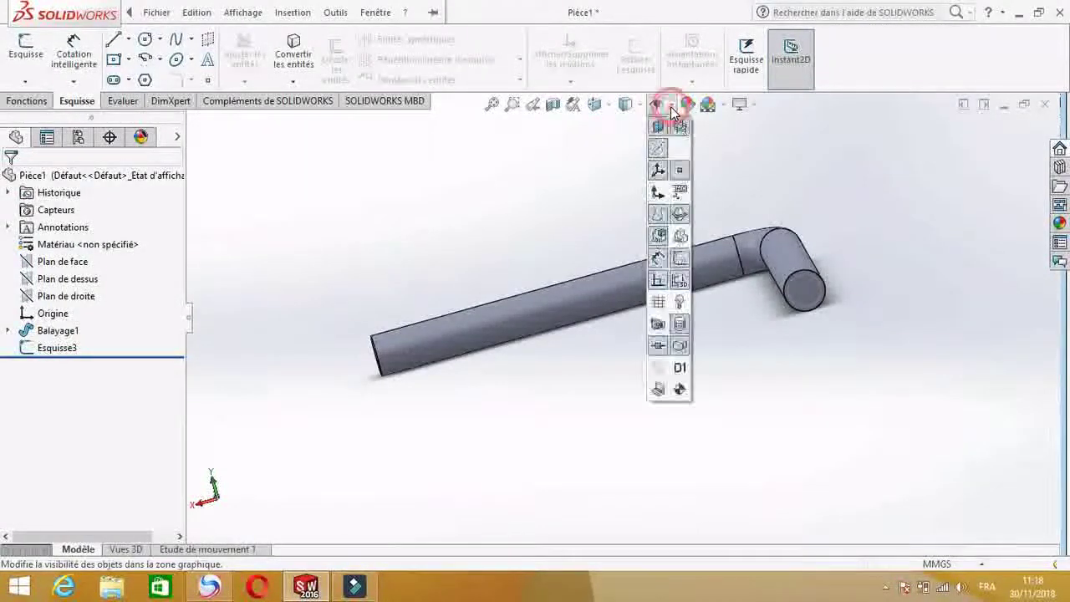
left_click(658, 152)
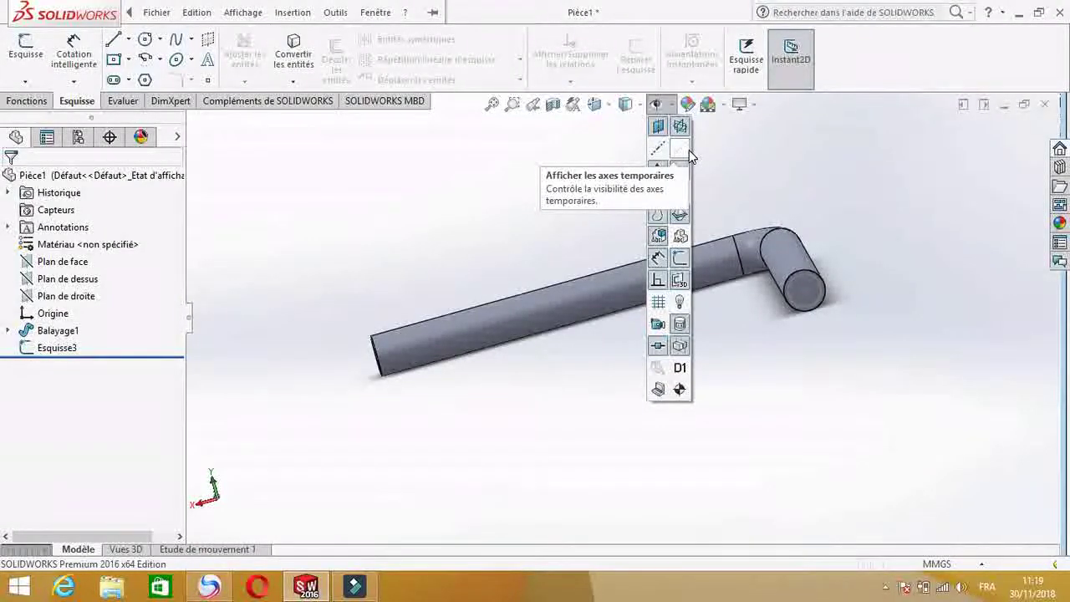
left_click(689, 150)
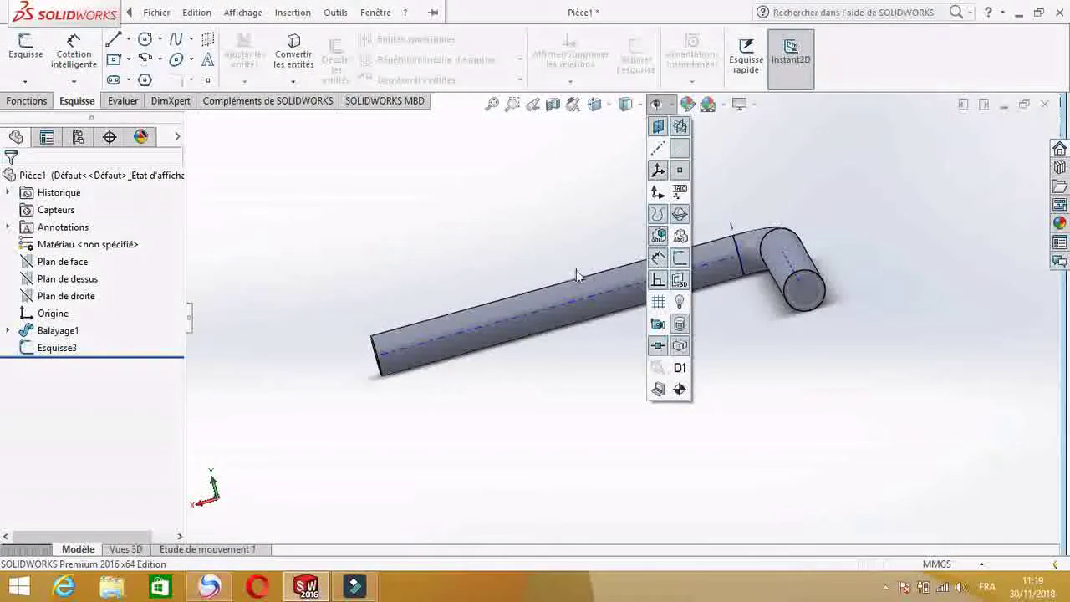
scroll(552, 237, "down", 3)
scroll(824, 317, "up", 4)
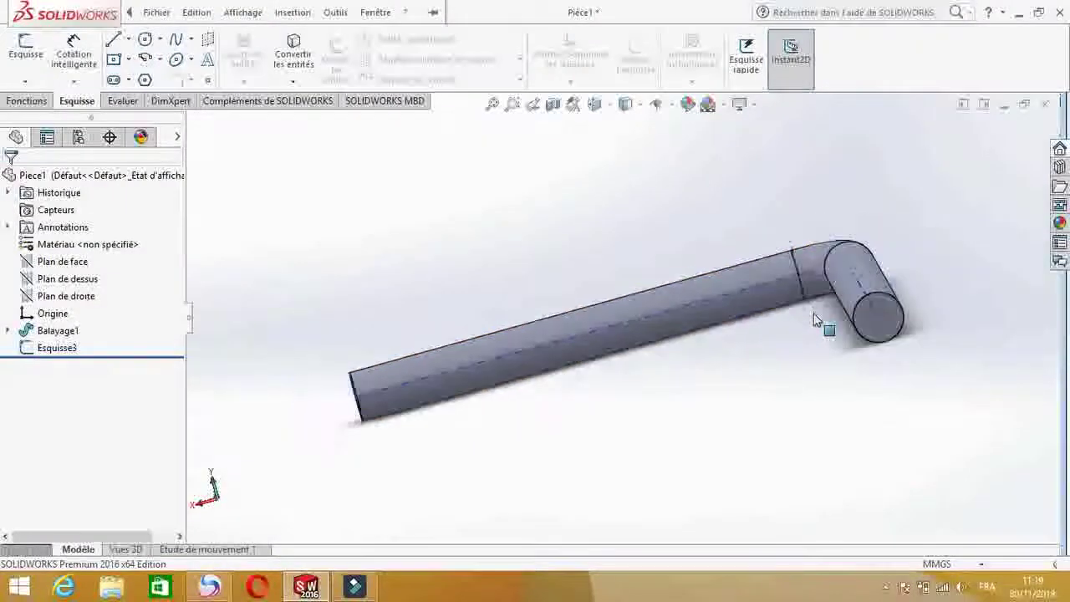
scroll(849, 391, "down", 1)
middle_click_drag(850, 392, 861, 416)
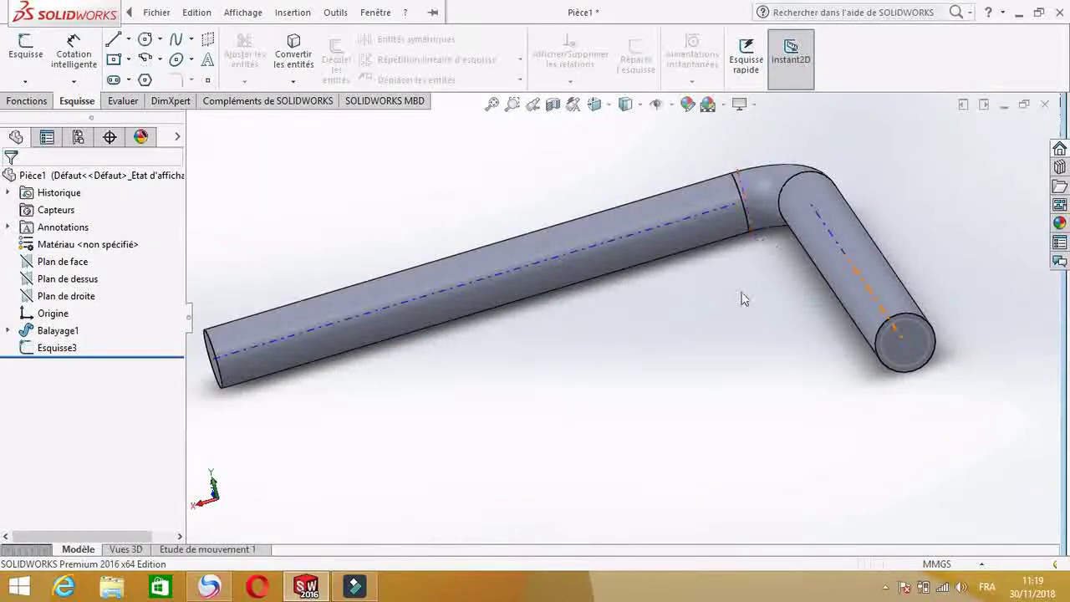
scroll(743, 299, "up", 2)
mouse_move(741, 301)
middle_mouse_down()
mouse_move(769, 283)
mouse_move(750, 246)
mouse_move(741, 292)
middle_mouse_up()
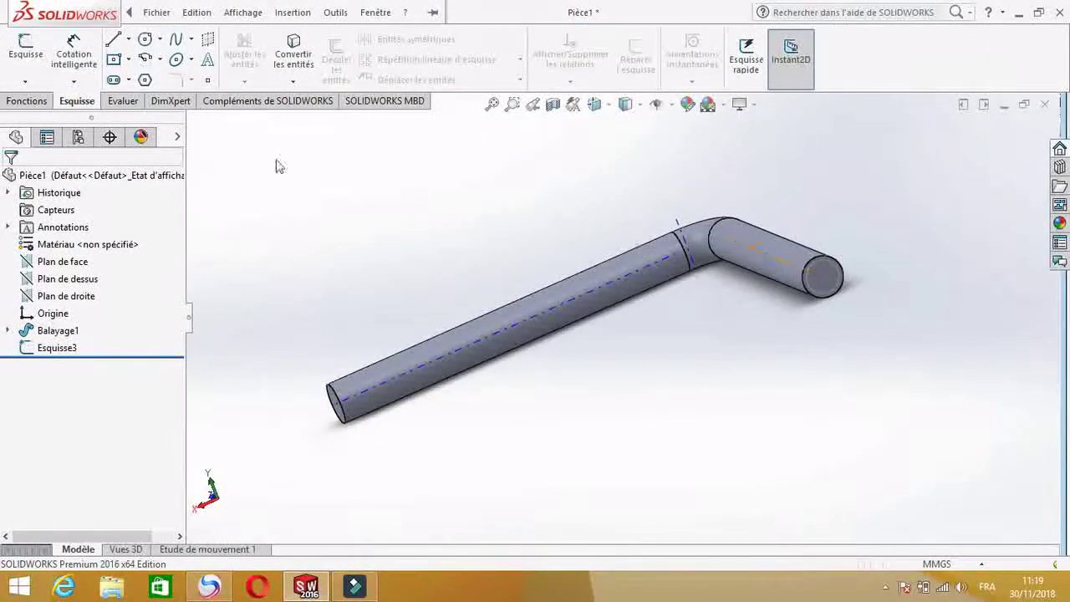
Create a swept cut using the 8 mm end-face circle as the profile and the first sweep's filleted L-shaped sketch as the path.
left_click(39, 101)
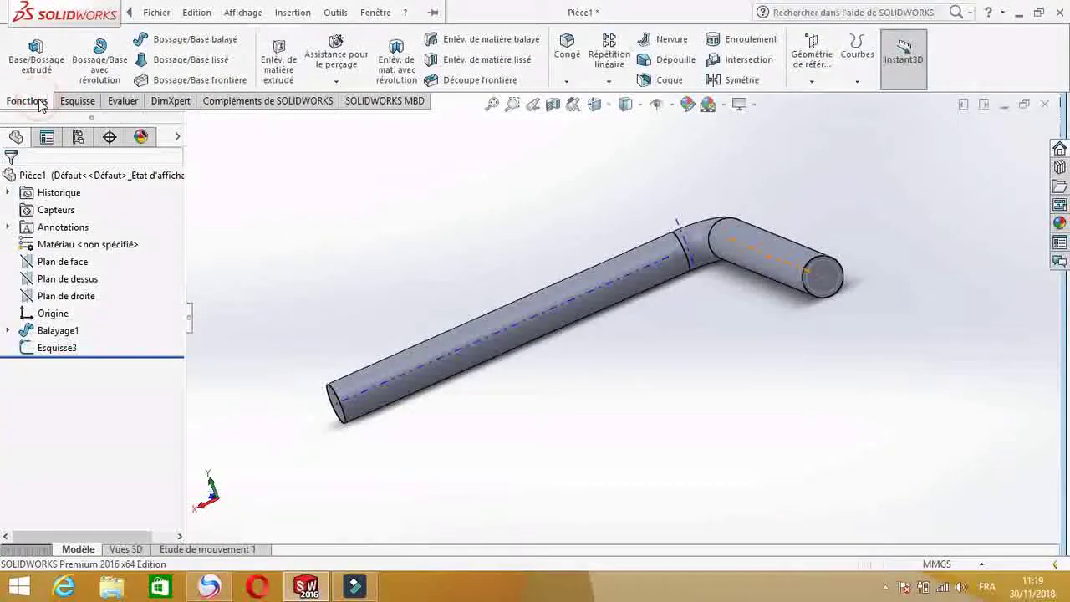
left_click(512, 43)
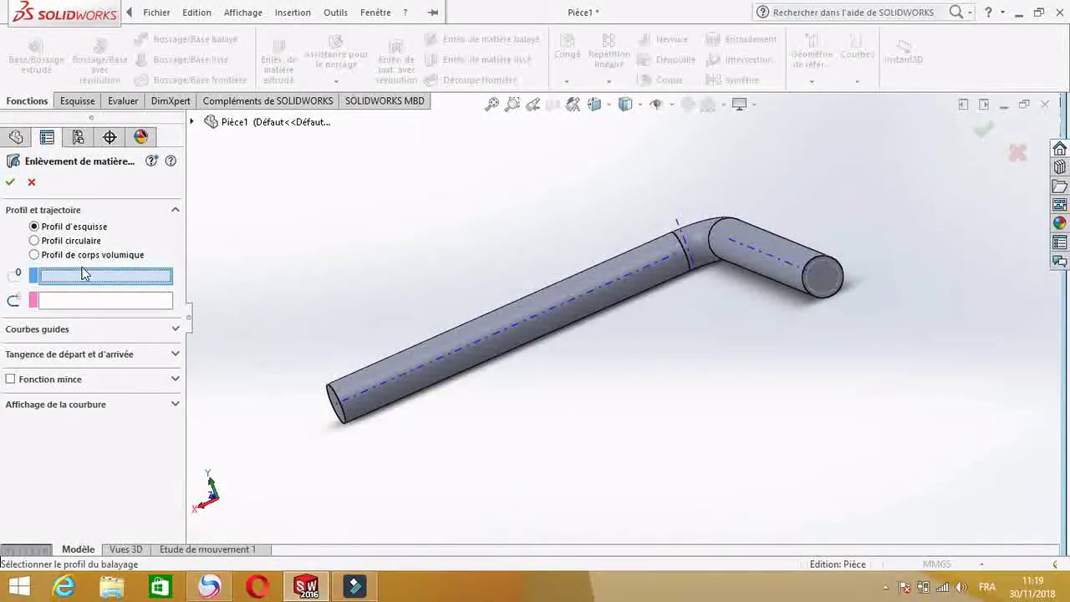
scroll(816, 322, "down", 3)
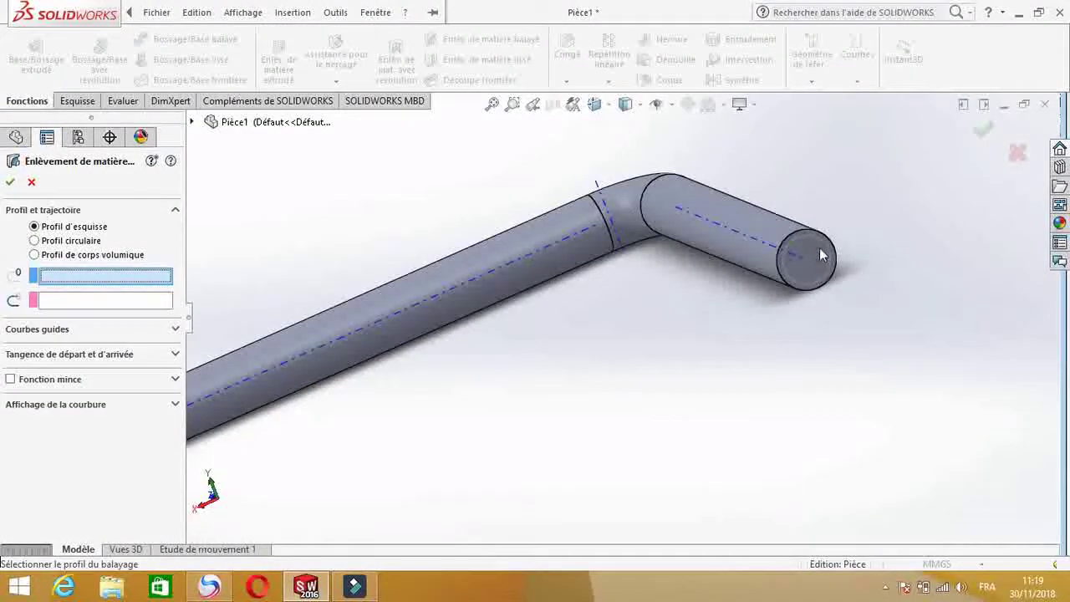
left_click(824, 251)
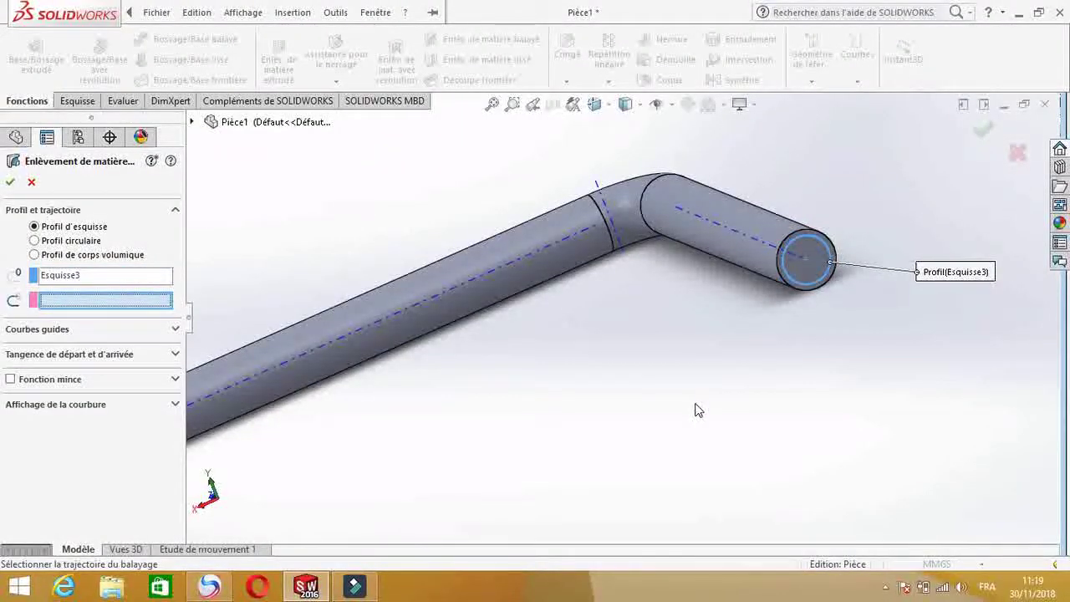
scroll(704, 385, "up", 2)
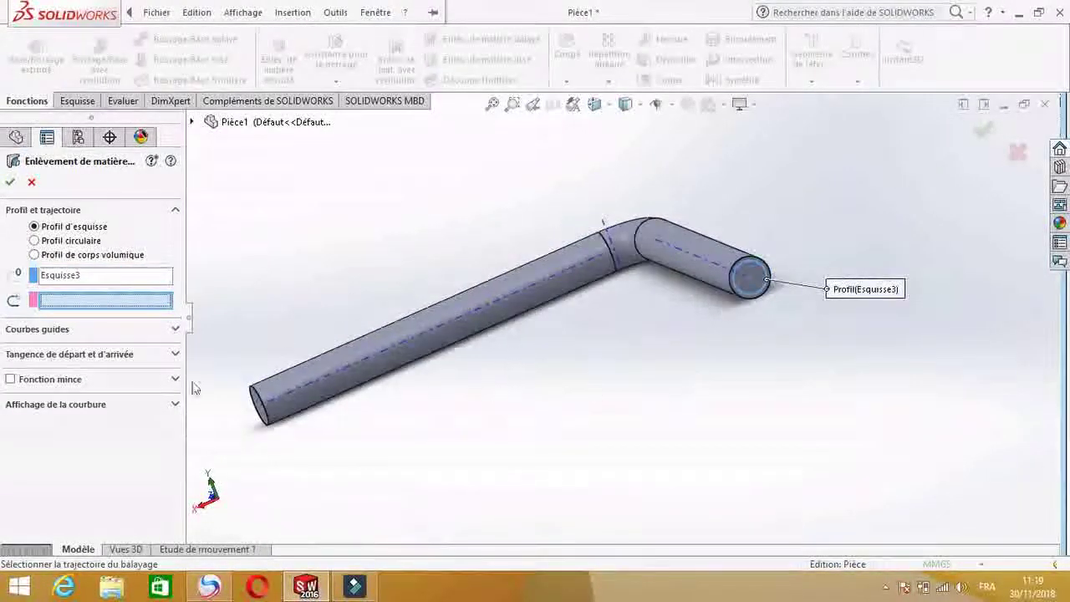
left_click(125, 303)
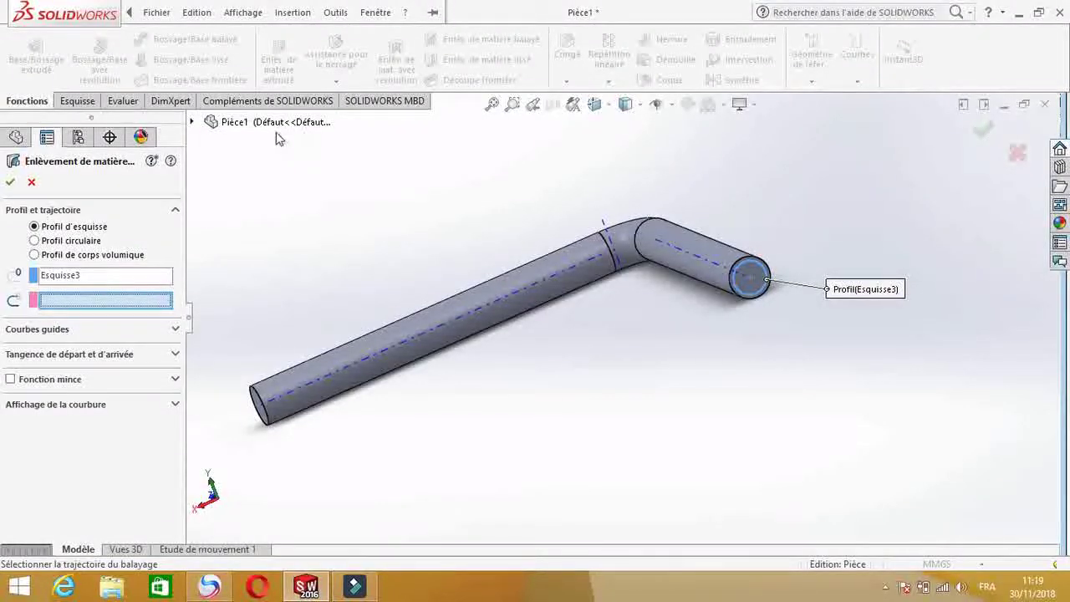
left_click(193, 122)
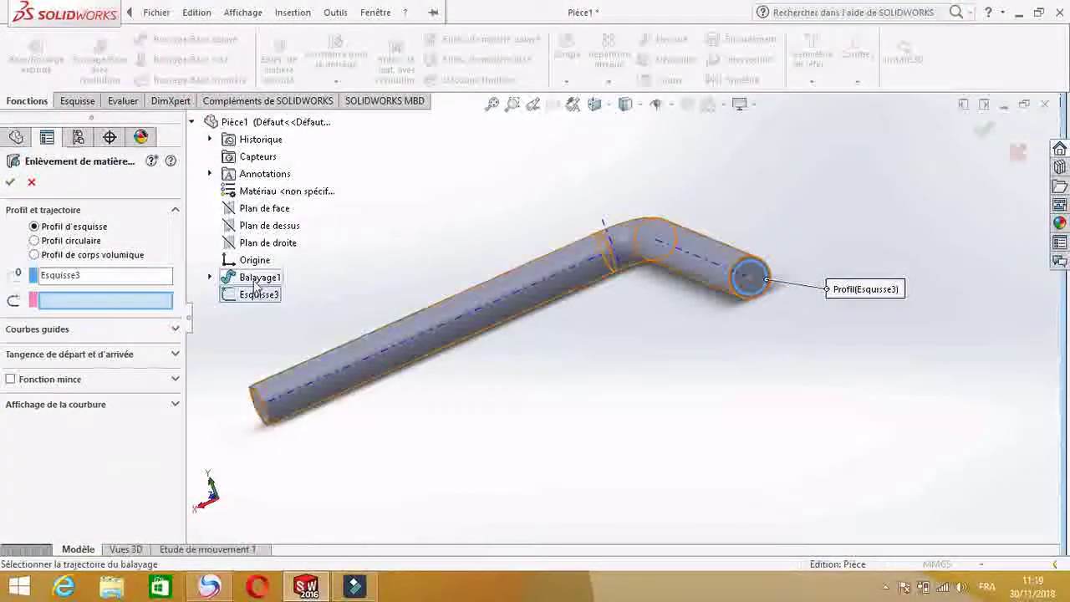
left_click(210, 278)
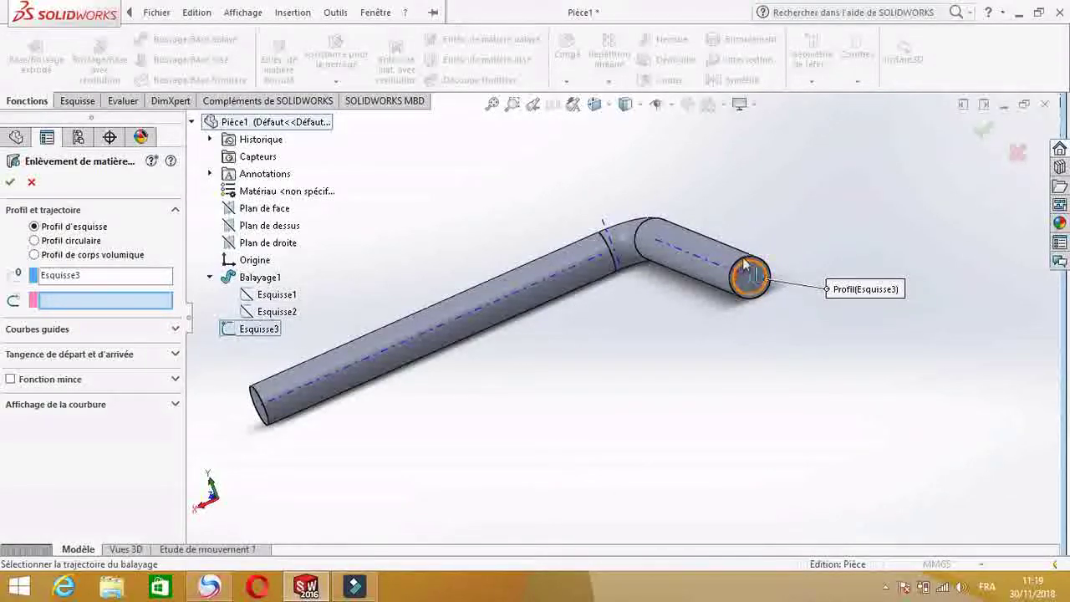
left_click(287, 312)
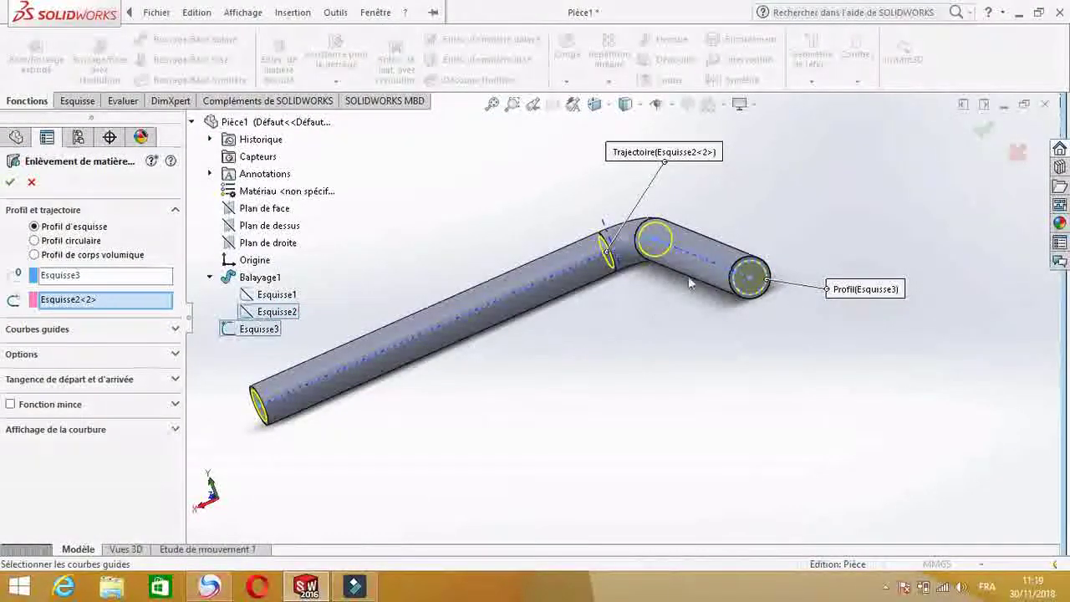
left_click(293, 313)
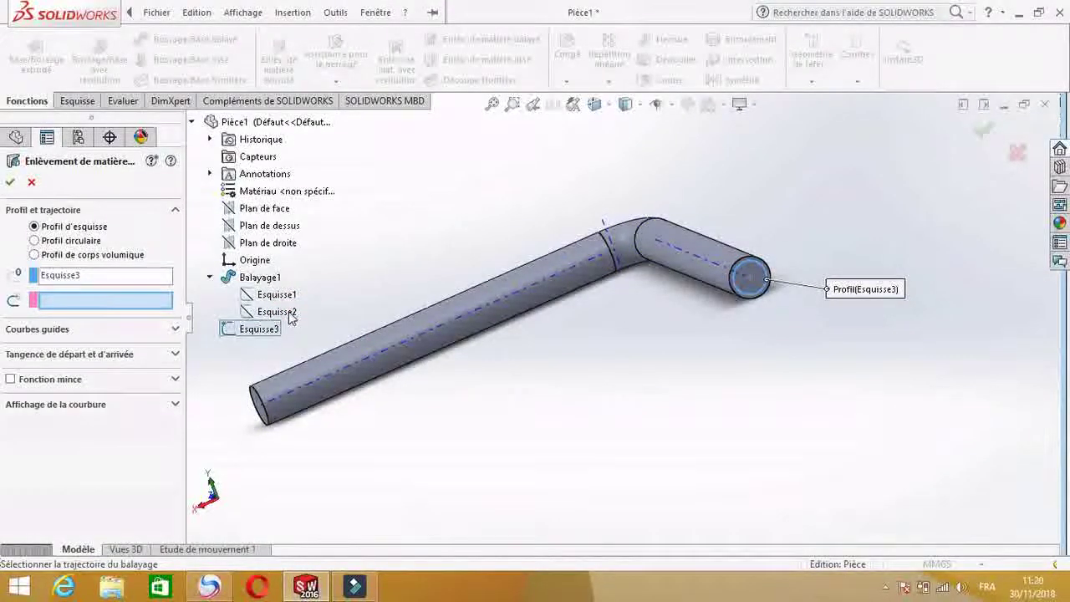
left_click(288, 312)
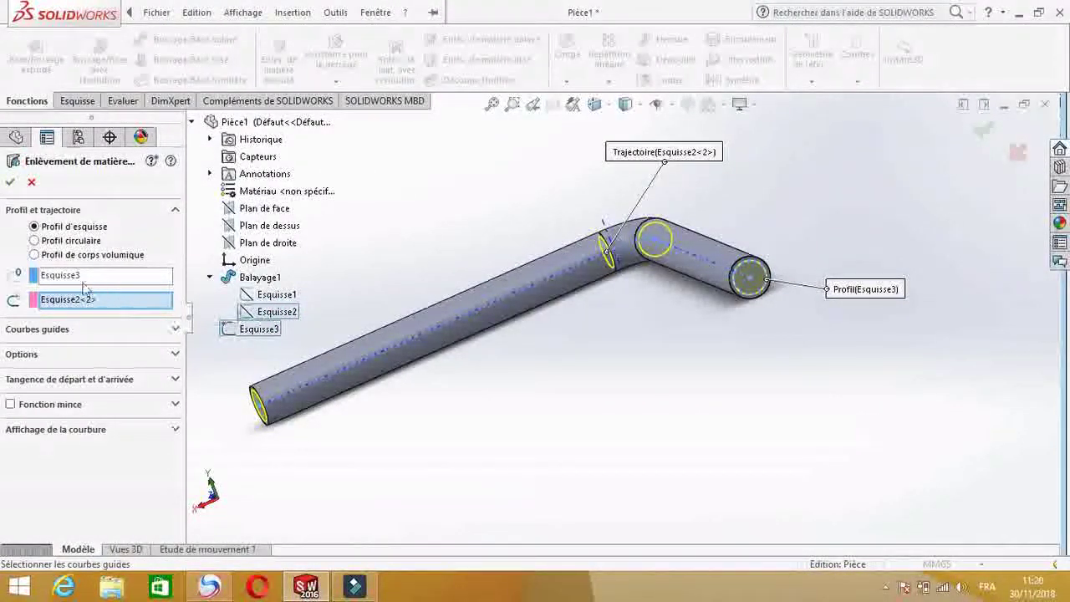
left_click(12, 184)
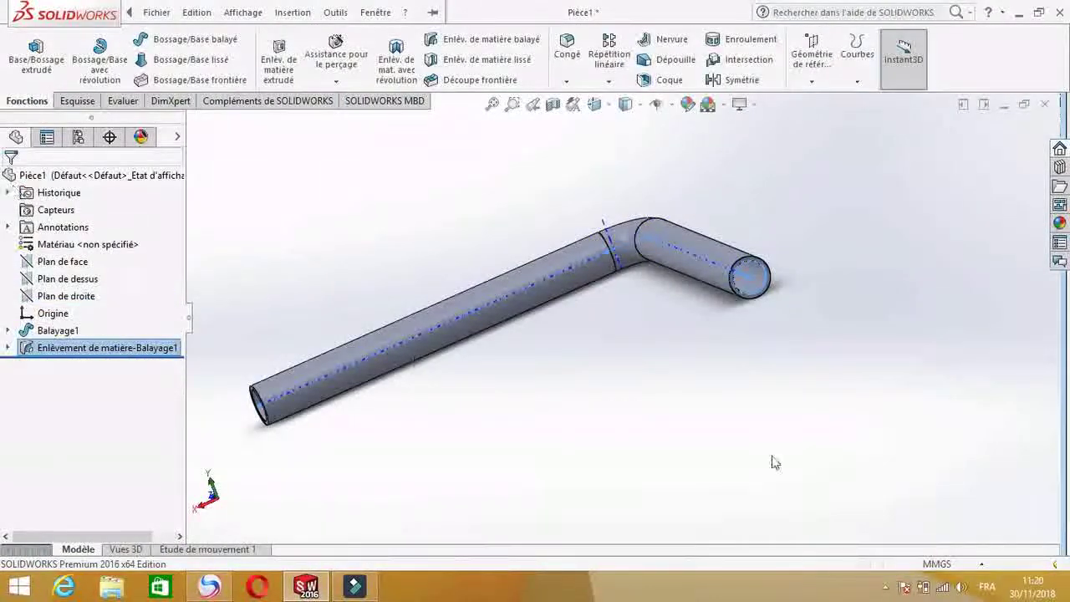
Examine the hollowed bent tube from several angles, checking its open end and the bore through the bend.
middle_click_drag(848, 464, 719, 303)
scroll(719, 303, "down", 3)
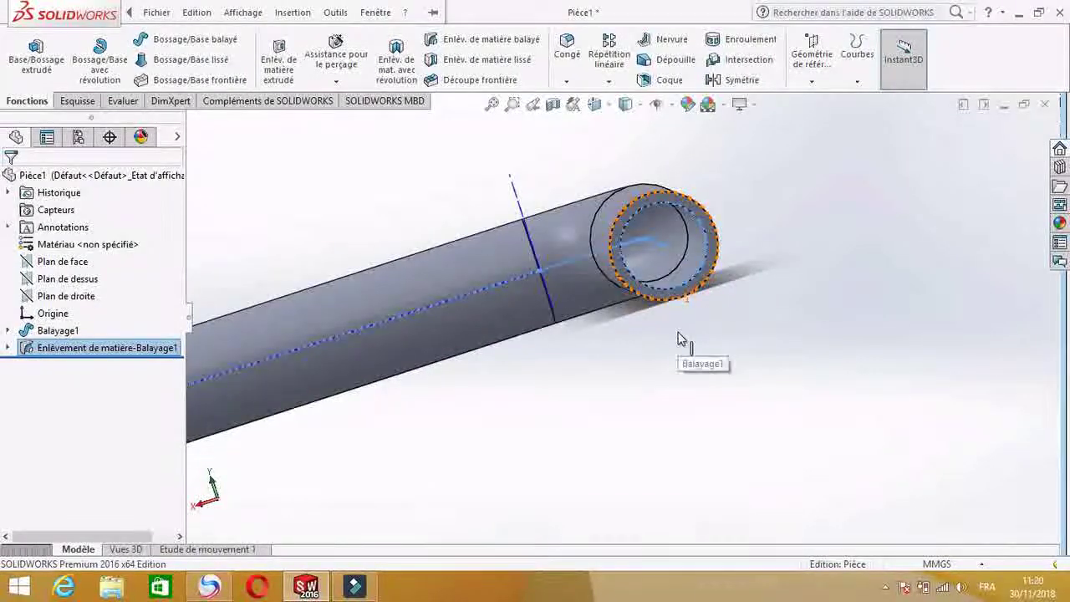
scroll(679, 339, "up", 5)
mouse_move(681, 342)
middle_mouse_down()
mouse_move(672, 346)
mouse_move(681, 342)
middle_mouse_up()
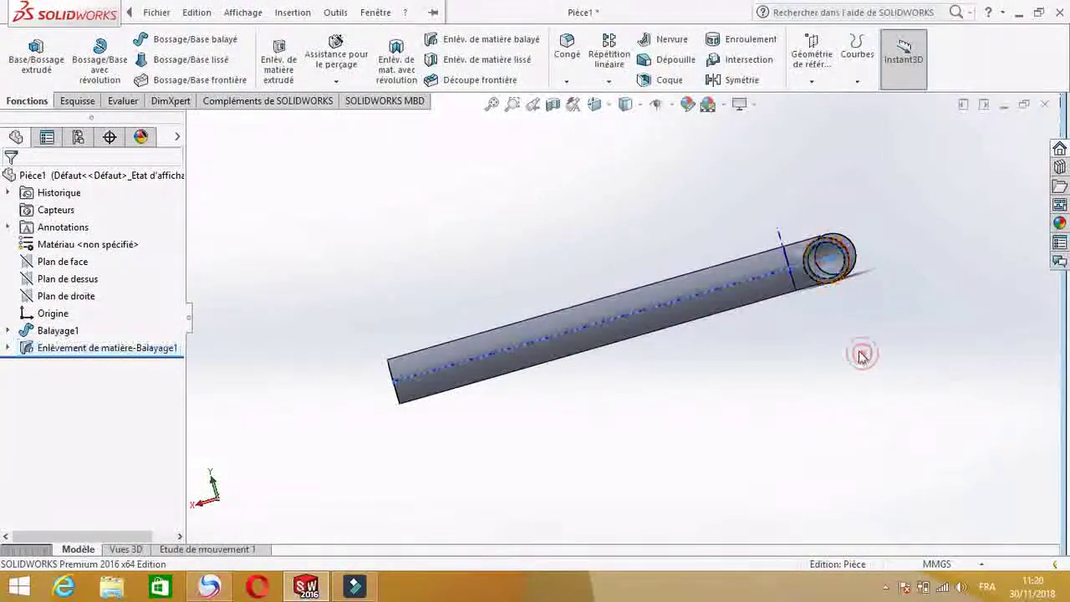
scroll(839, 304, "down", 5)
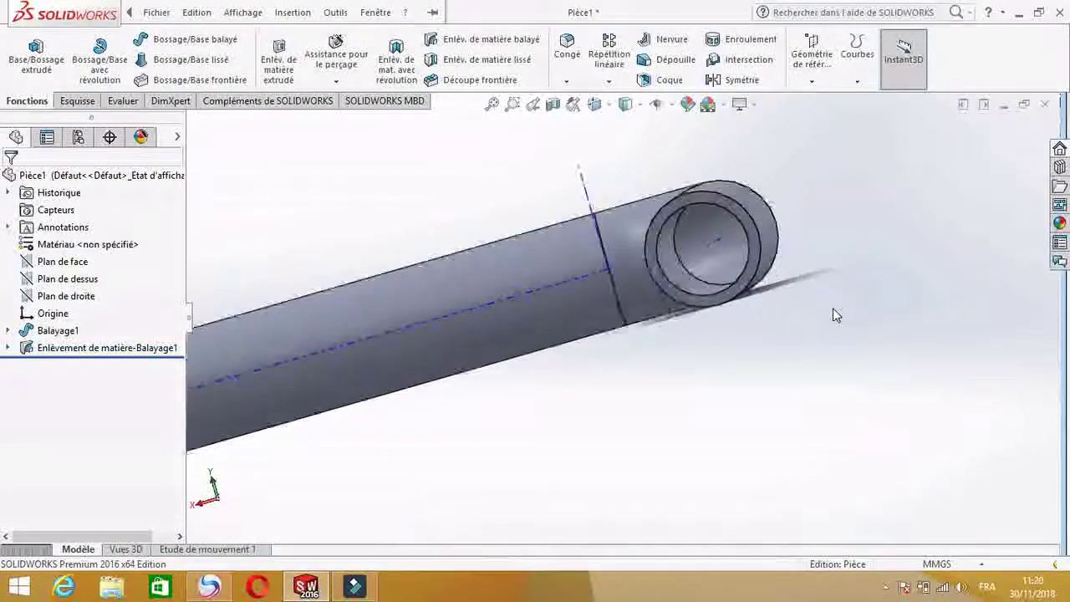
middle_click_drag(832, 313, 679, 368)
scroll(680, 368, "up", 3)
scroll(679, 368, "up", 2)
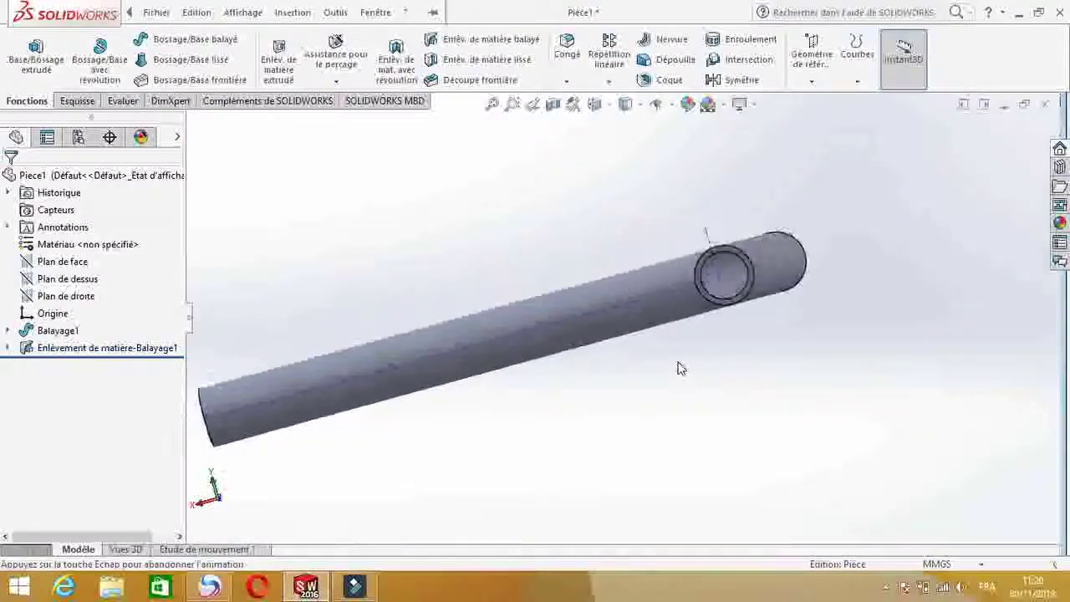
middle_click_drag(653, 371, 756, 312)
mouse_move(757, 317)
middle_mouse_down()
mouse_move(755, 326)
mouse_move(755, 303)
middle_mouse_up()
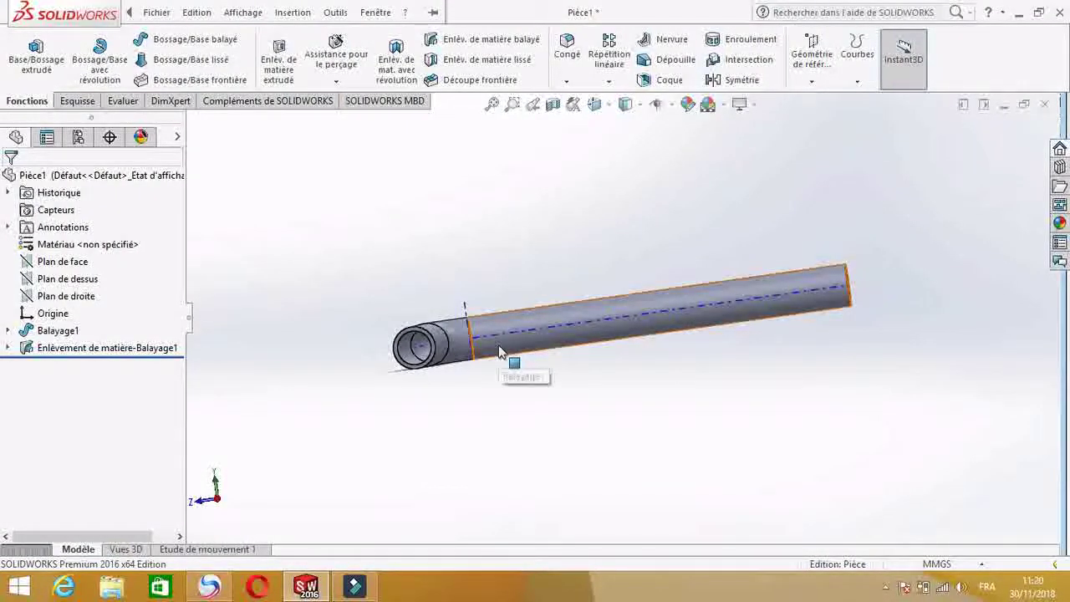
scroll(498, 344, "down", 3)
middle_click_drag(496, 345, 503, 374)
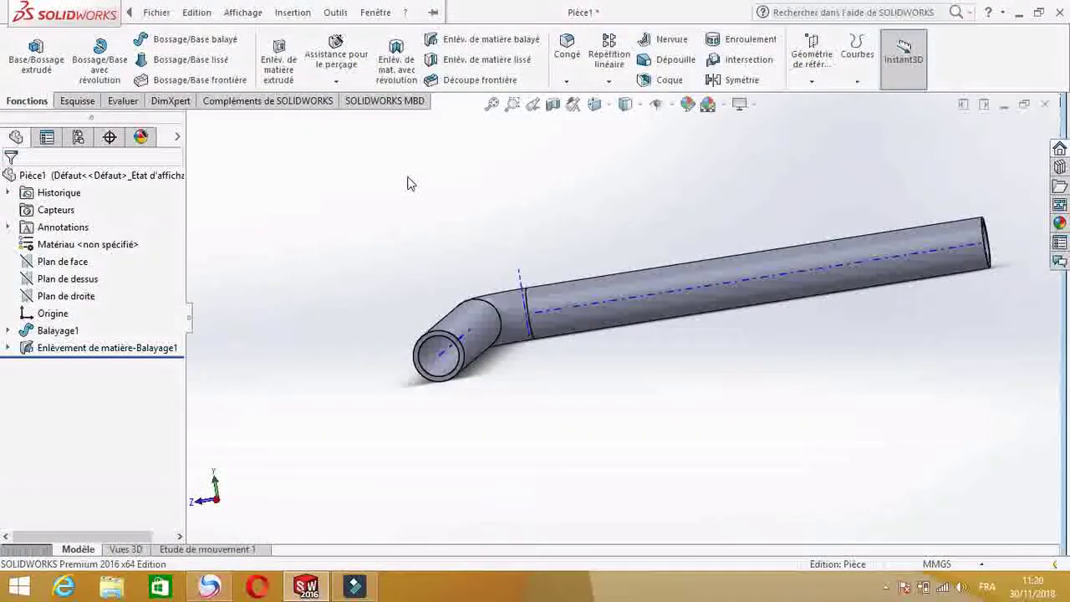
Create a new part and sketch two concentric circles centred on the origin on the front plane, the outer about 79 mm in diameter.
key("ctrl+n")
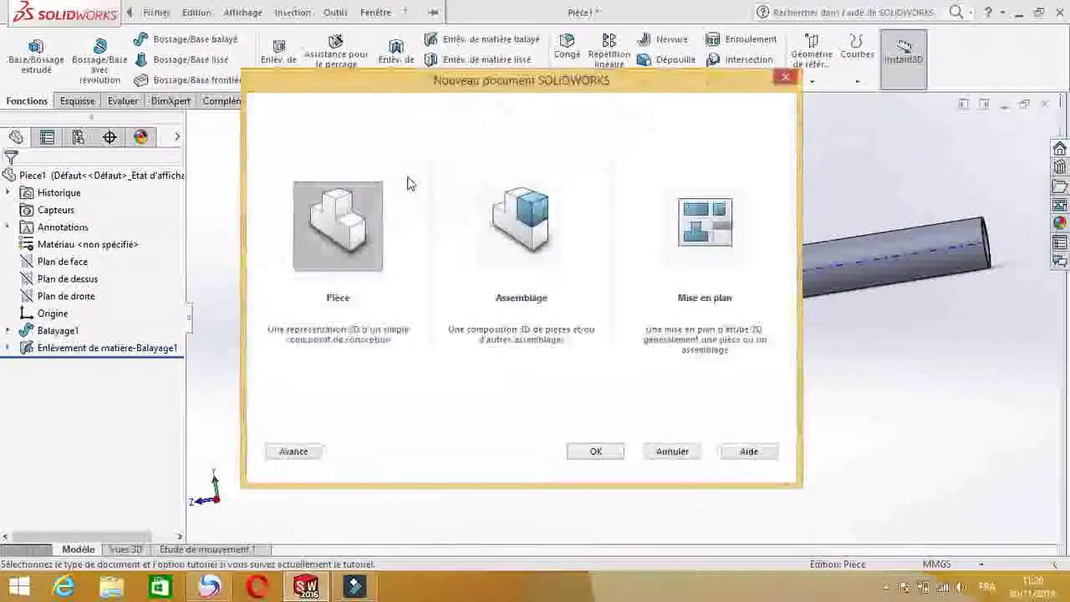
left_click(597, 451)
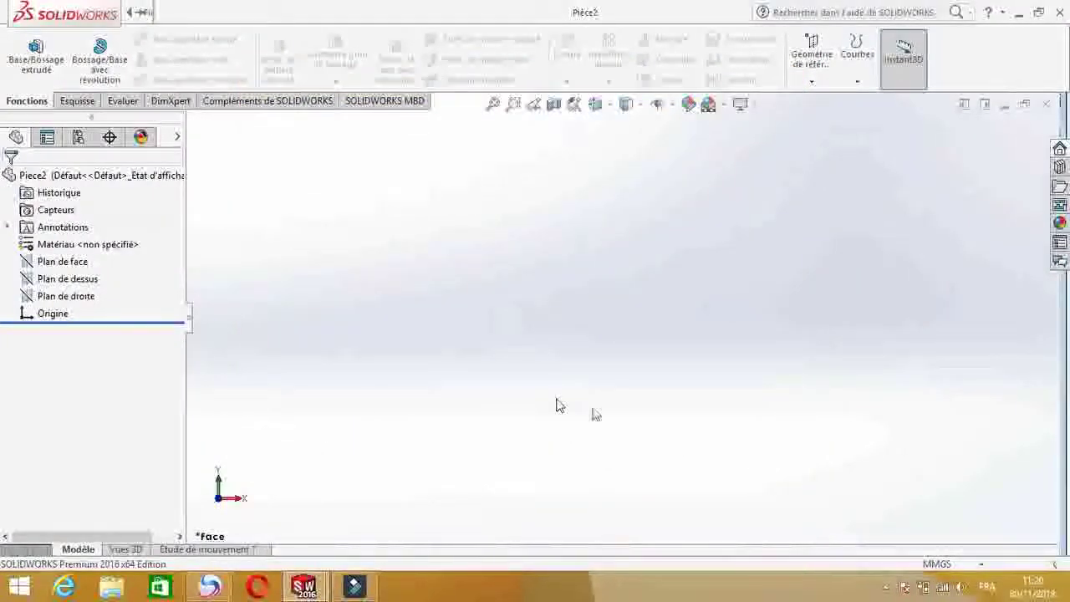
left_click(65, 264)
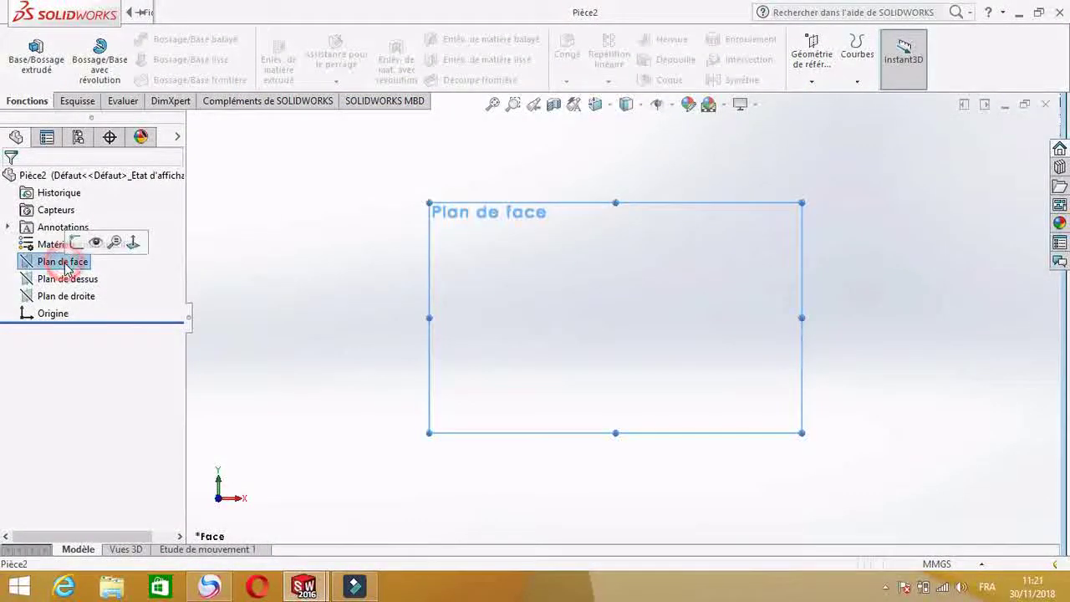
left_click(77, 102)
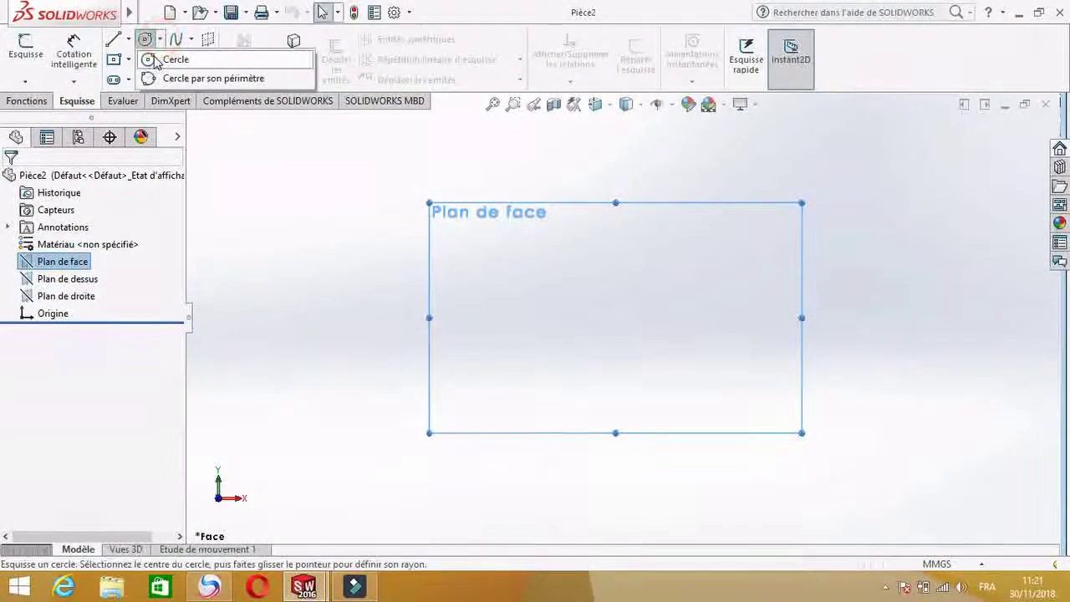
left_click(615, 318)
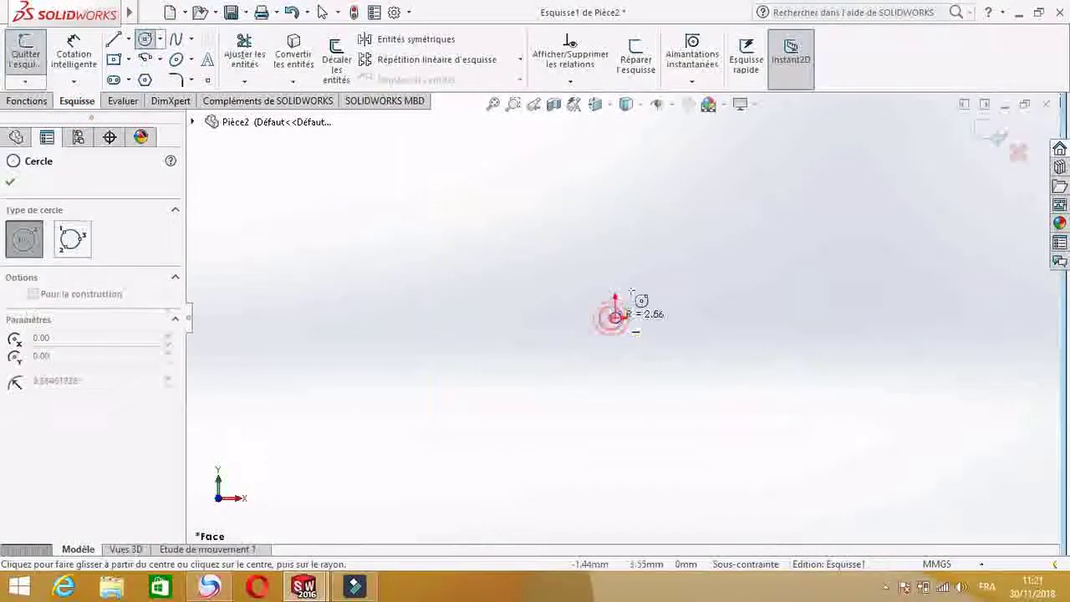
left_click(661, 249)
left_click(616, 317)
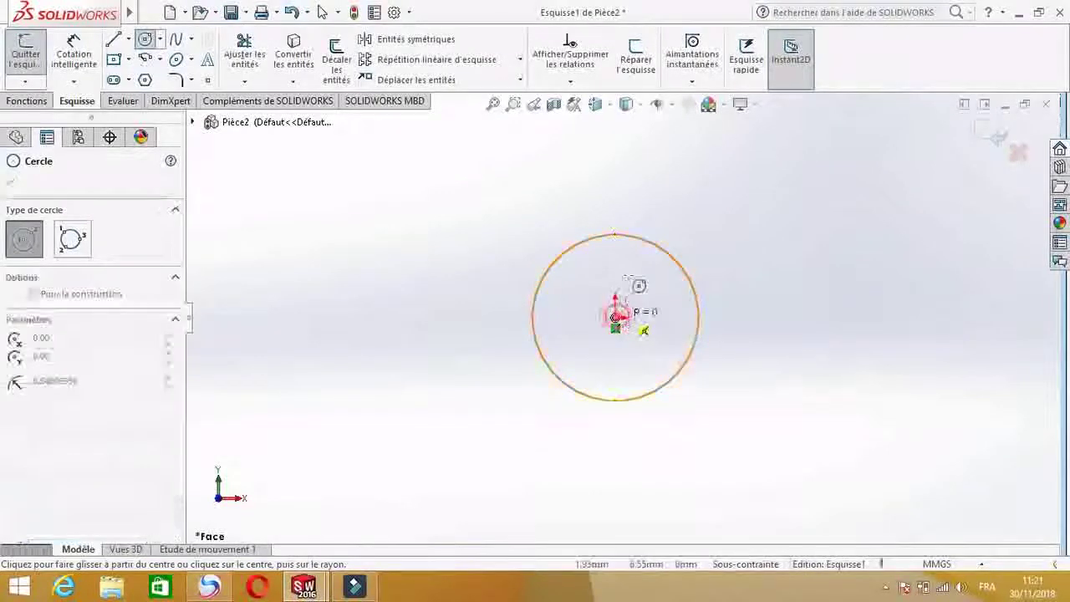
left_click(643, 265)
Dimension the outer circle's diameter to 10 mm and the inner circle's diameter to 8 mm, and exit the sketch.
left_click(73, 55)
left_click(691, 284)
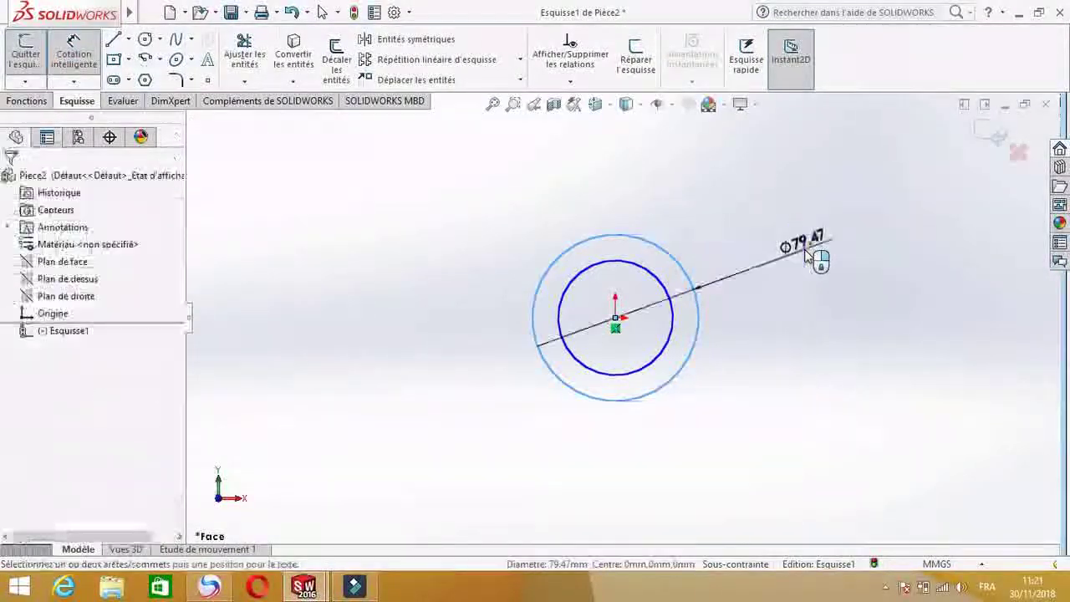
left_click(803, 248)
type("10")
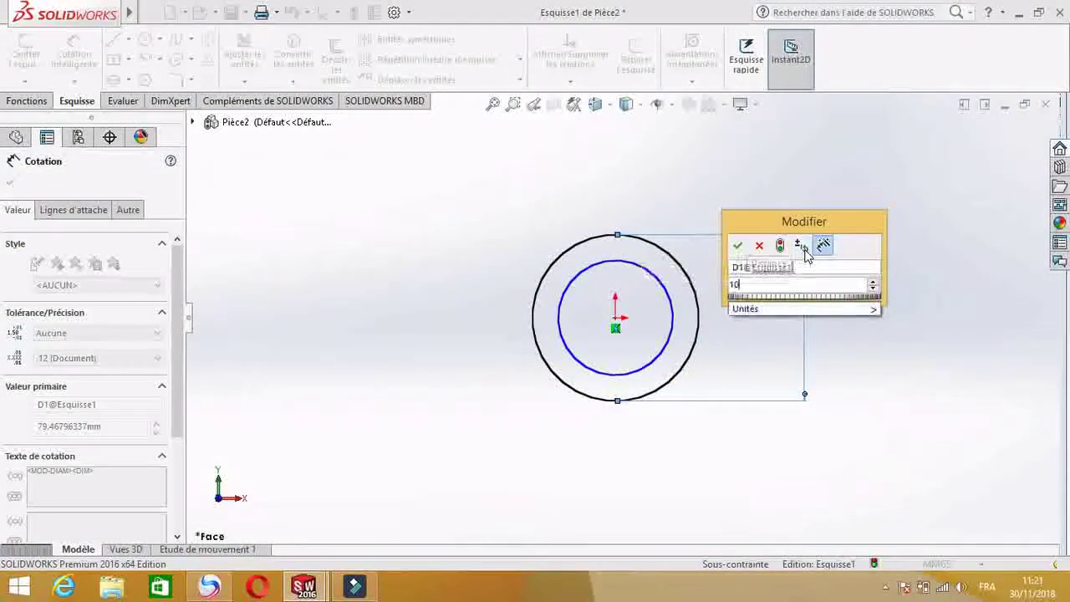
key("Return")
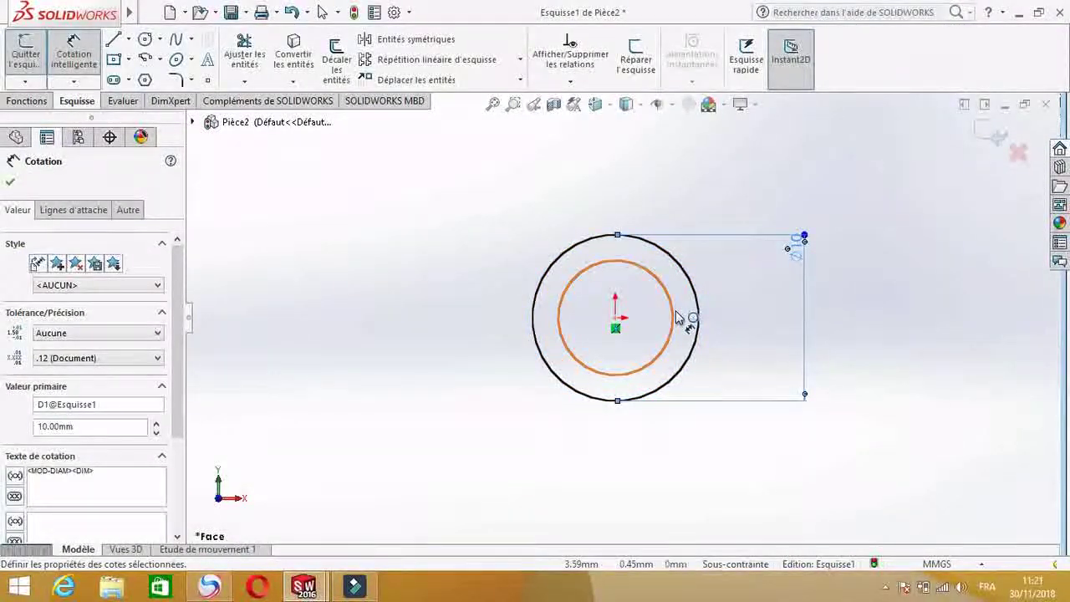
left_click(677, 318)
left_click(774, 316)
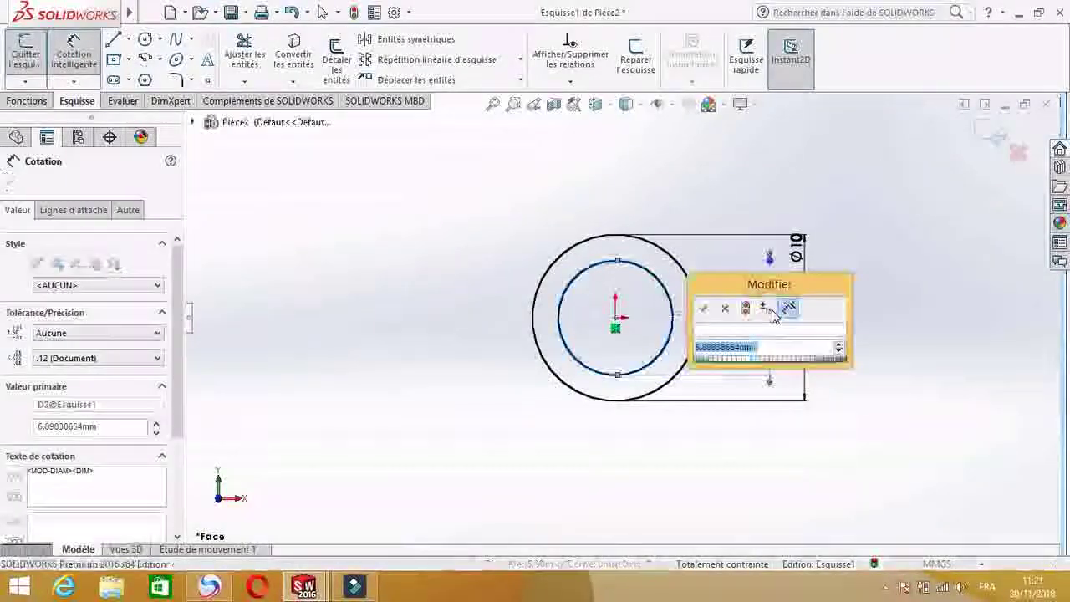
type("8")
key("Return")
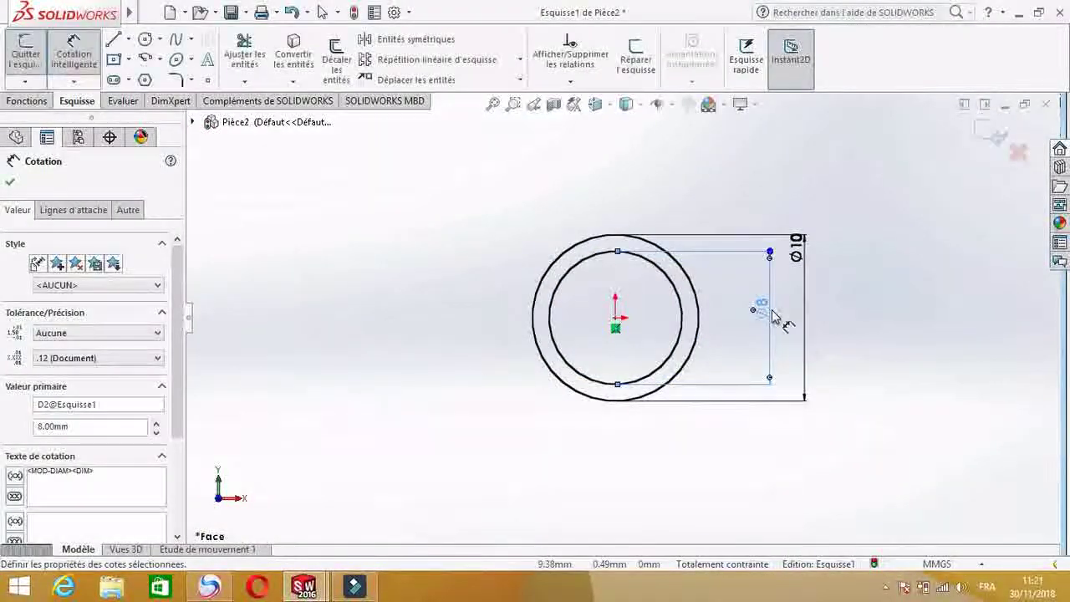
left_click(993, 138)
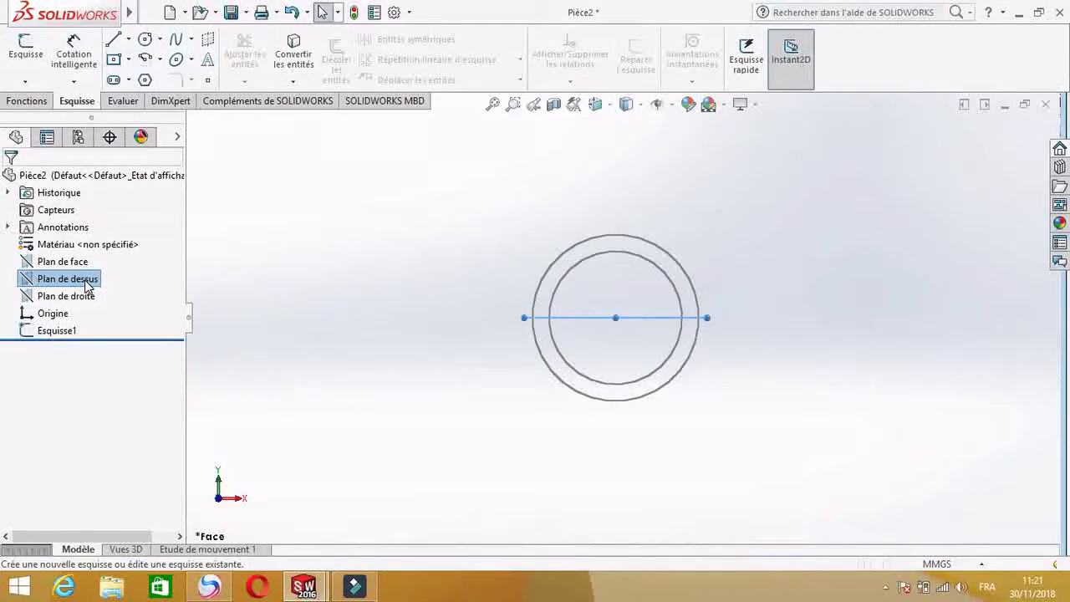
Sketch an L-shaped path on the top plane: a vertical line about 4.2 mm down from the origin and a slightly longer horizontal line rightward.
left_click(157, 257)
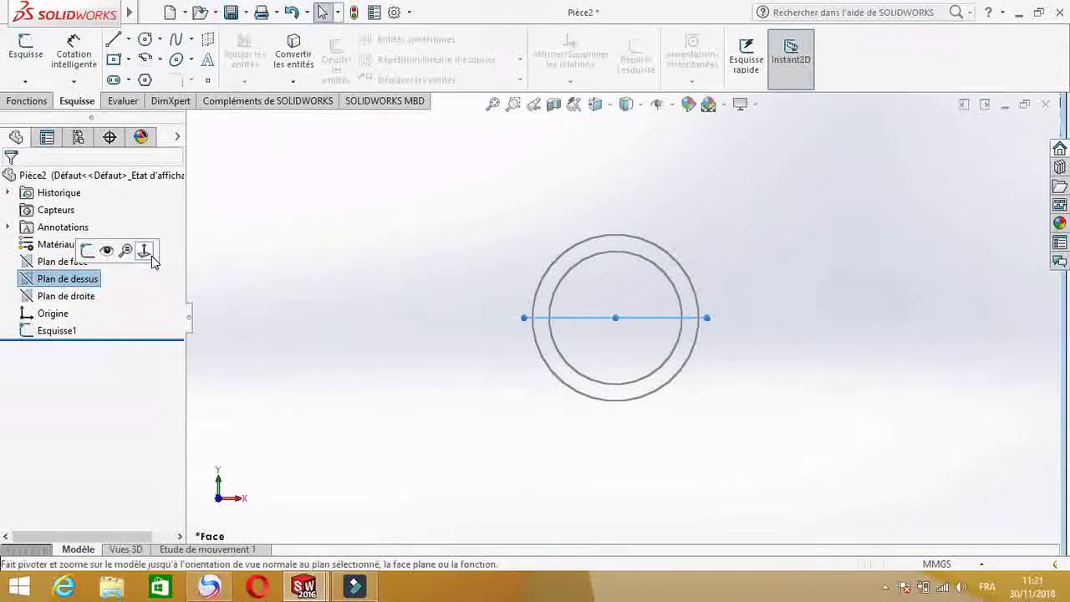
left_click(151, 257)
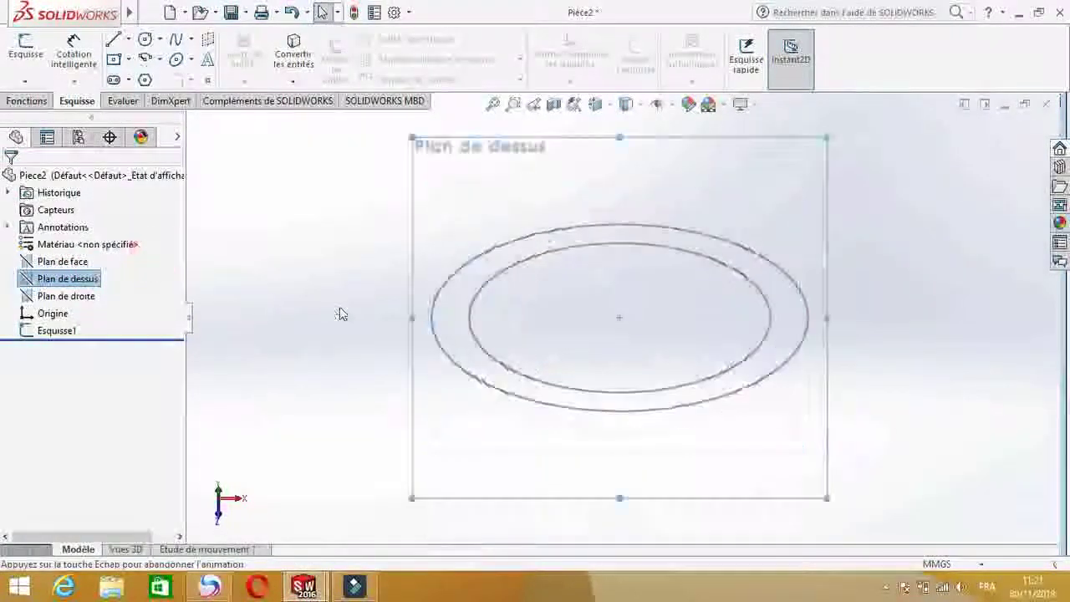
left_click(113, 42)
left_click(623, 318)
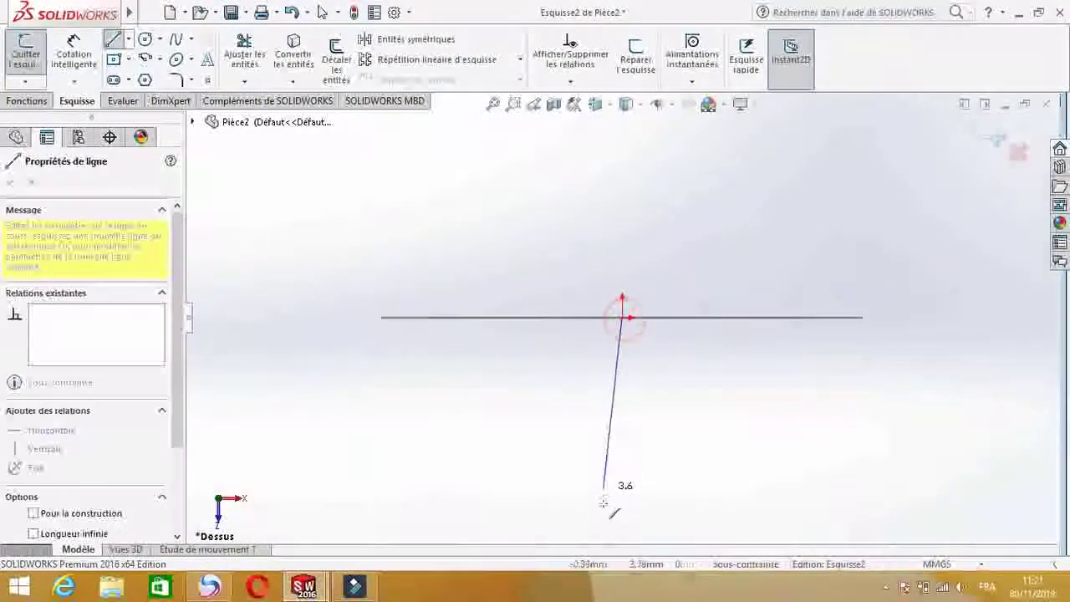
left_click(623, 520)
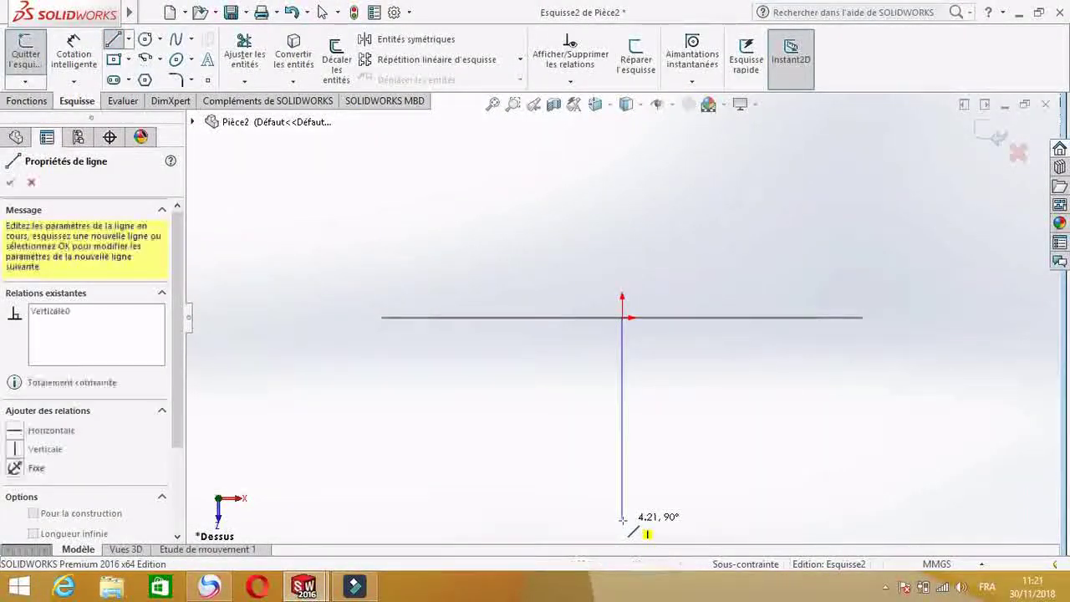
left_click(871, 520)
key("Escape")
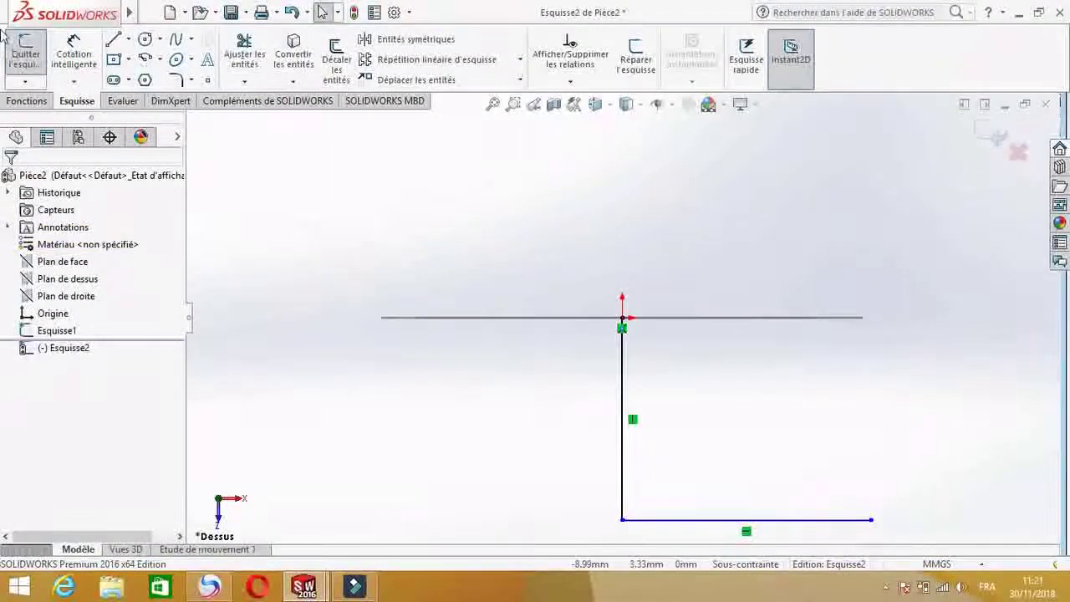
Dimension the path's vertical line and its horizontal line to 100 mm each.
left_click(623, 444)
left_click(524, 427)
type("100")
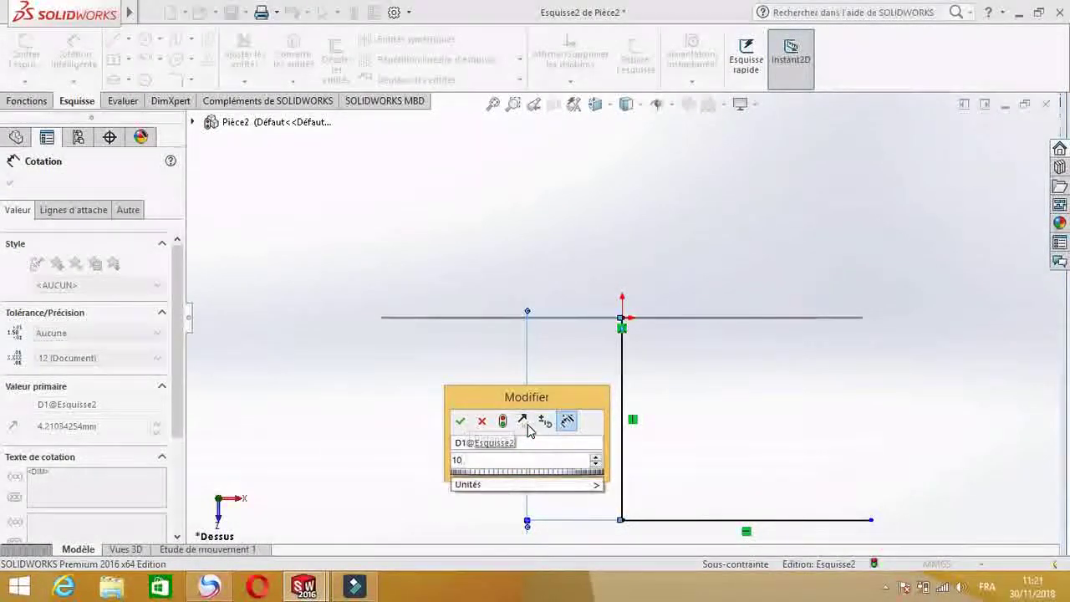
key("Return")
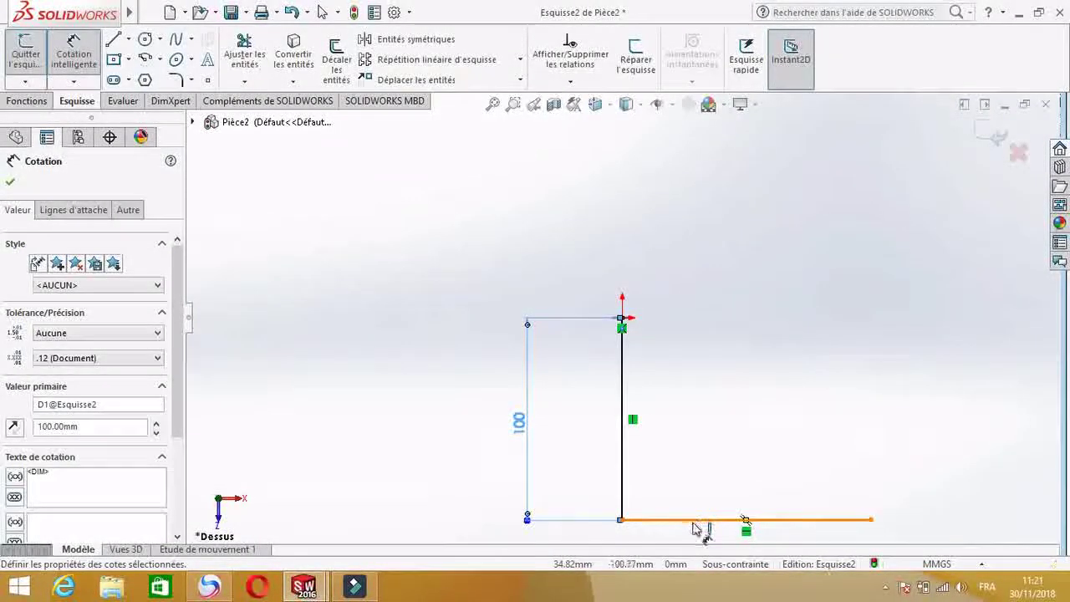
left_click(693, 521)
left_click(705, 469)
type("100")
key("Return")
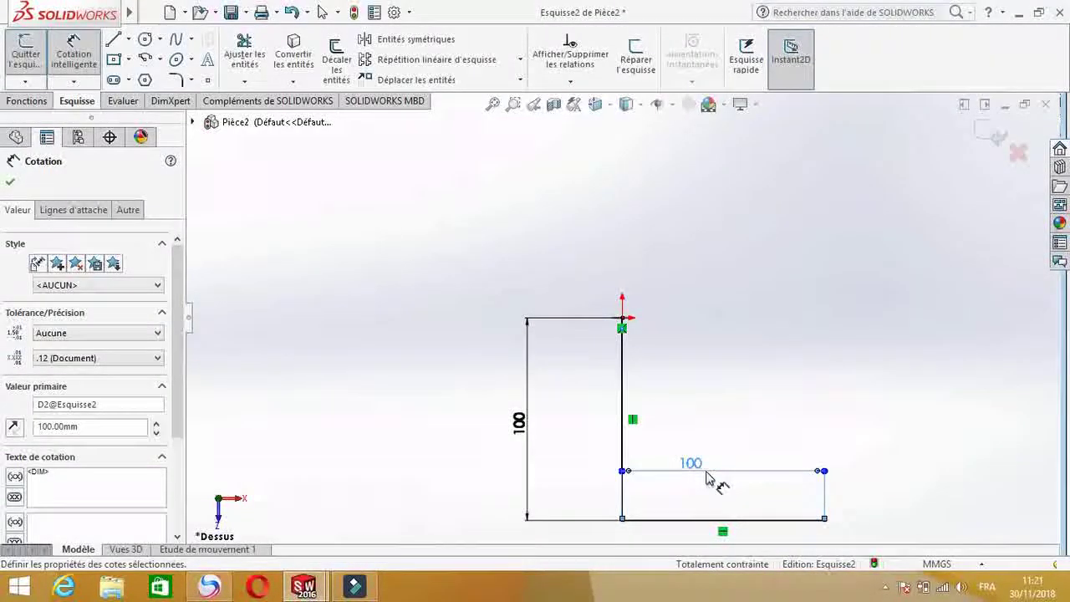
key("f")
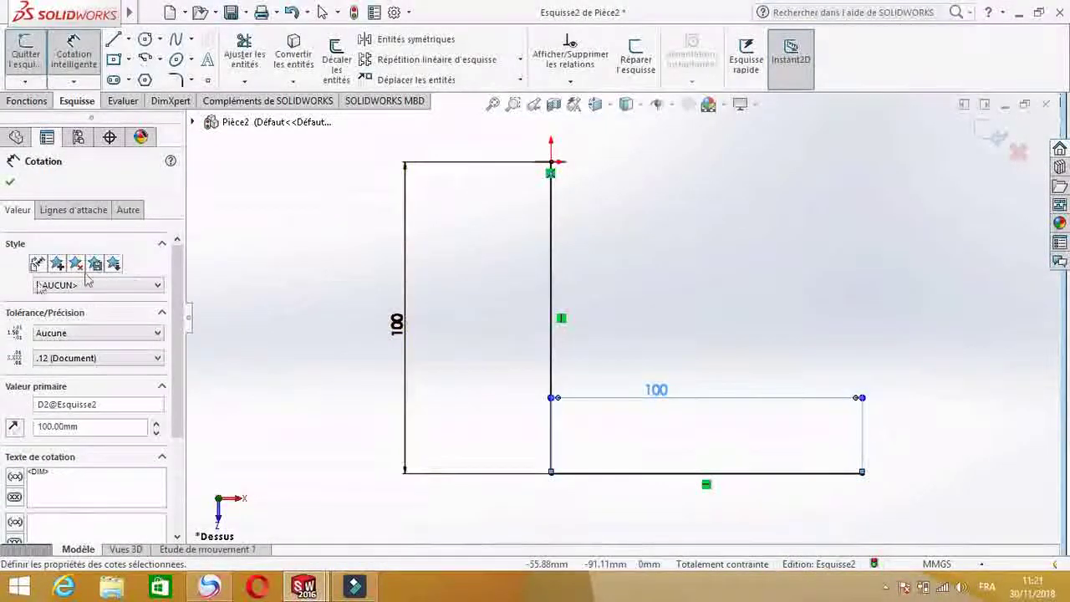
Round the corner between the path's two lines with a 10 mm sketch fillet and exit the sketch.
left_click(174, 80)
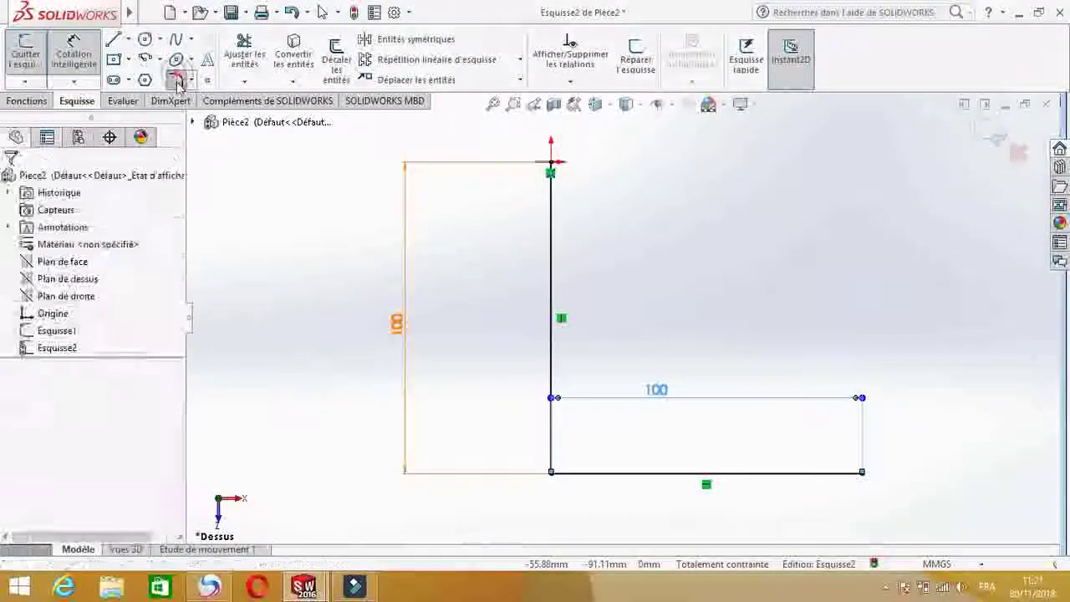
left_click(555, 447)
left_click(618, 473)
left_click_drag(77, 343, 20, 345)
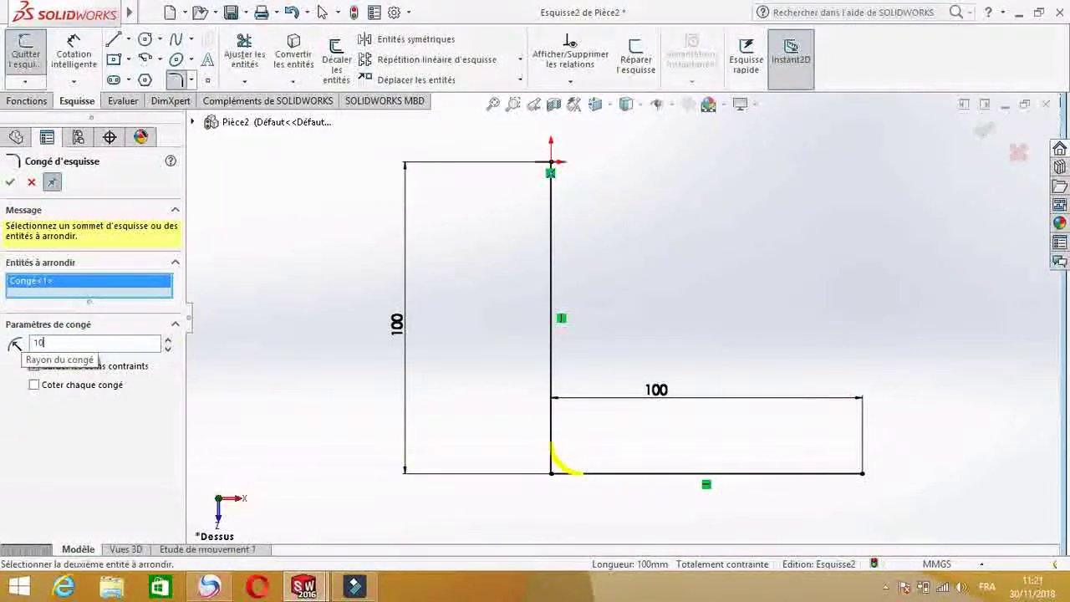
left_click(11, 184)
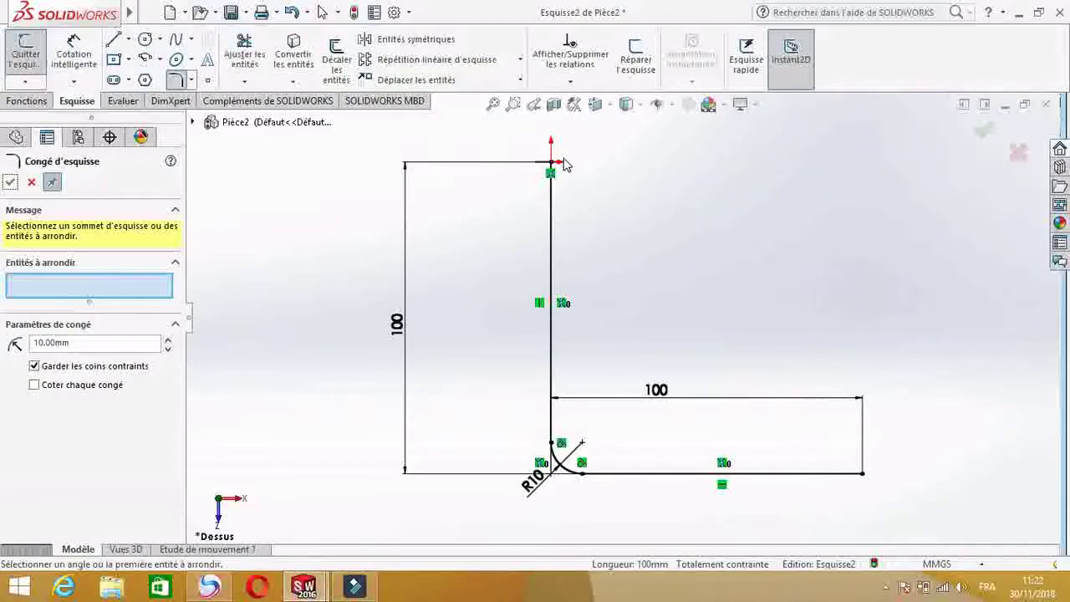
left_click(987, 130)
left_click(992, 131)
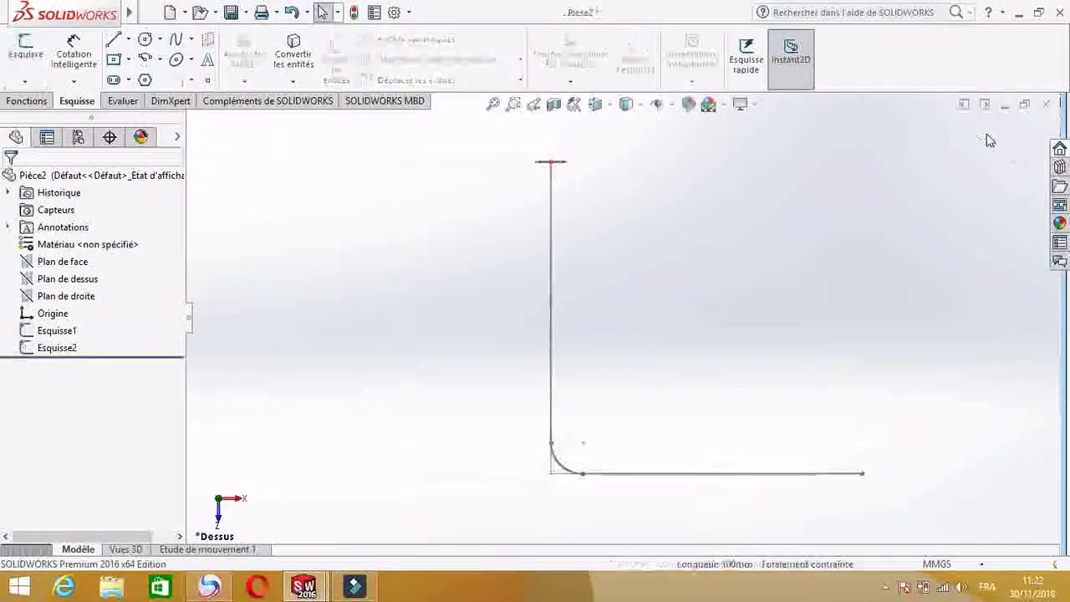
Start a swept boss with a sketch profile and try to pick the concentric circles directly in the model.
mouse_move(791, 282)
middle_mouse_down()
mouse_move(800, 343)
mouse_move(841, 436)
middle_mouse_up()
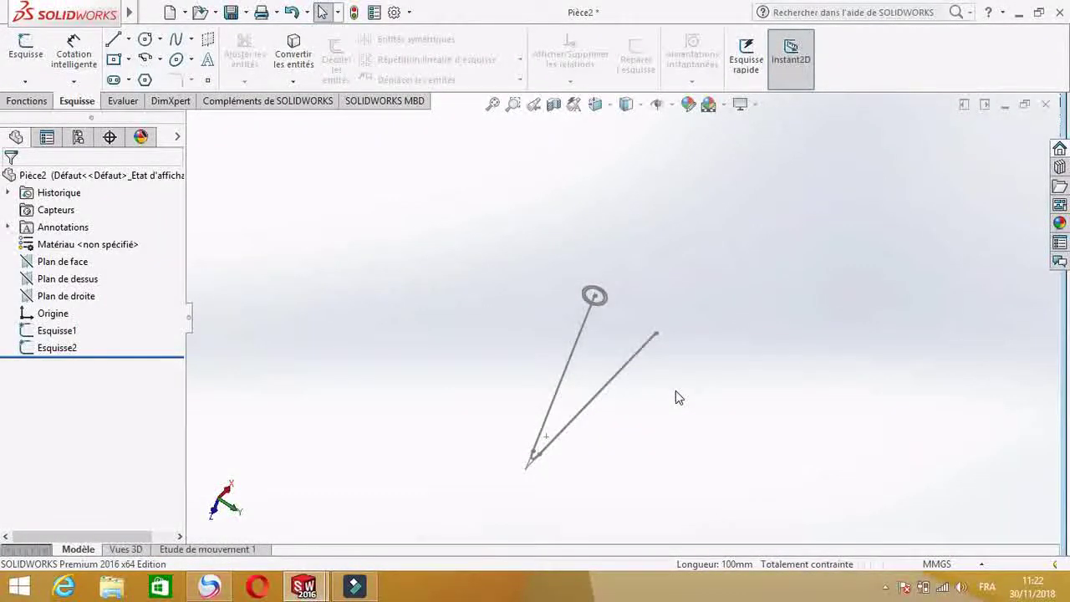
scroll(676, 390, "down", 1)
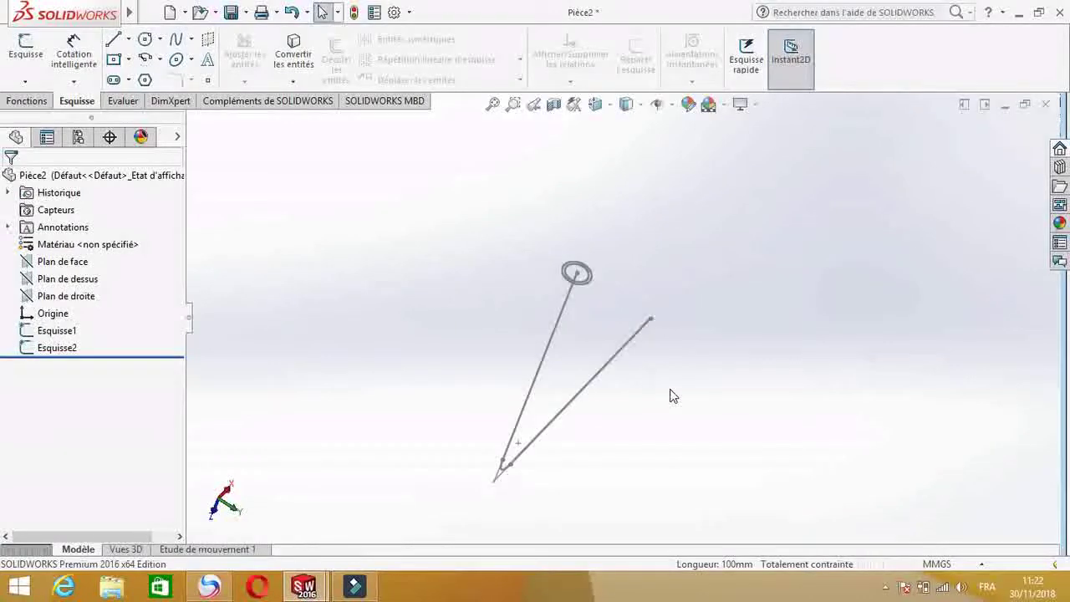
left_click(17, 102)
left_click(193, 41)
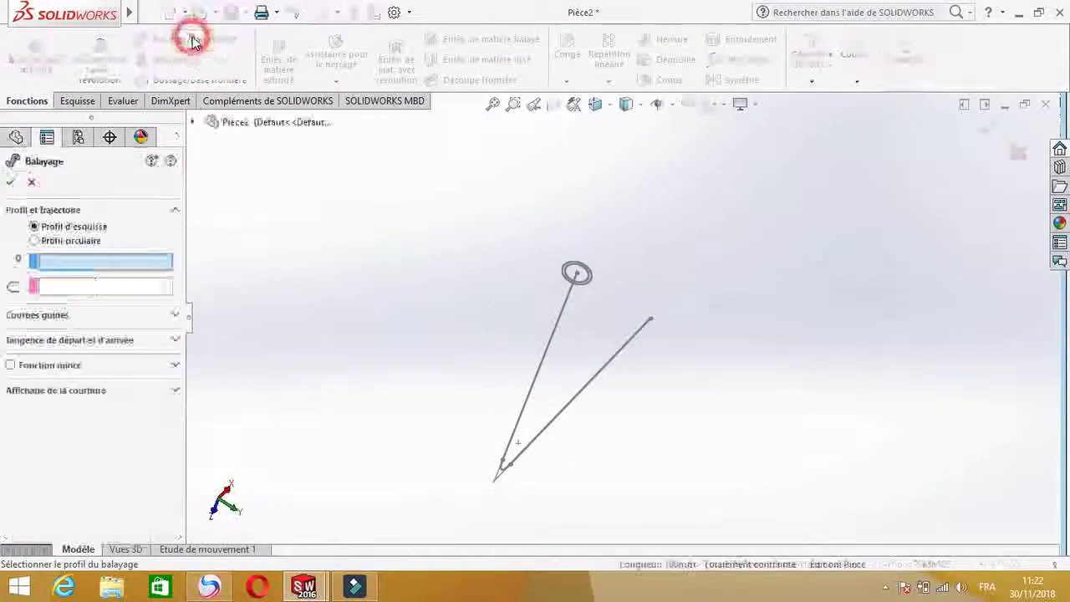
left_click(130, 264)
scroll(623, 312, "down", 5)
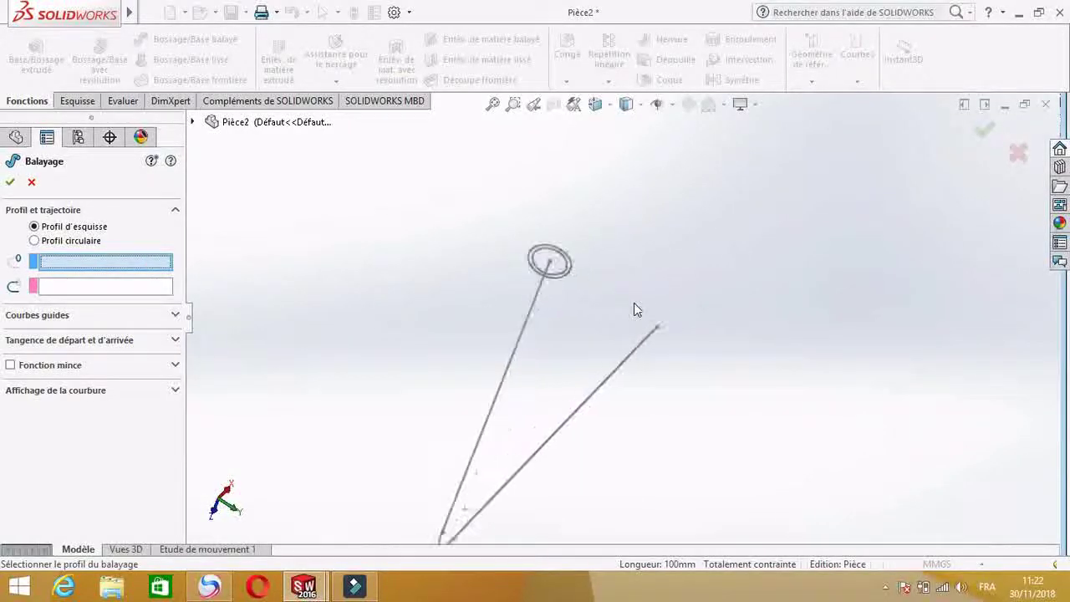
left_click(546, 265)
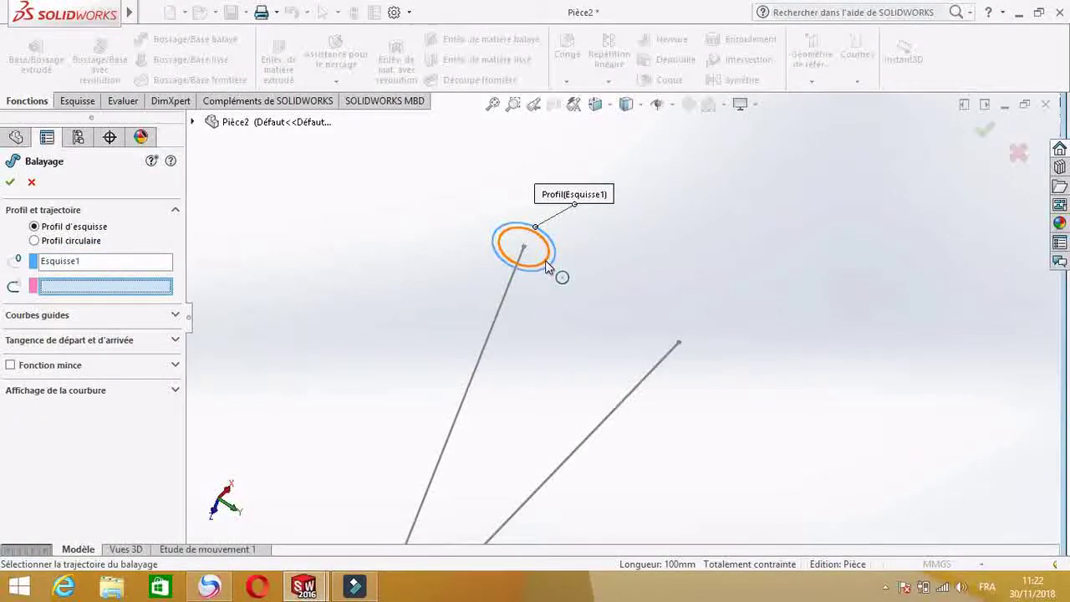
left_click(545, 261)
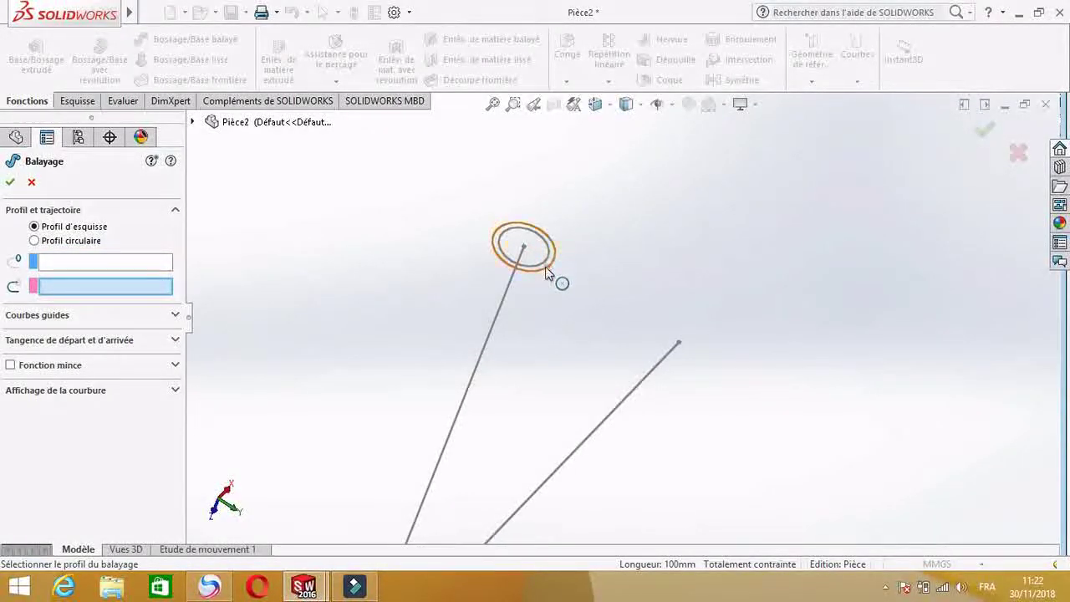
left_click(545, 265)
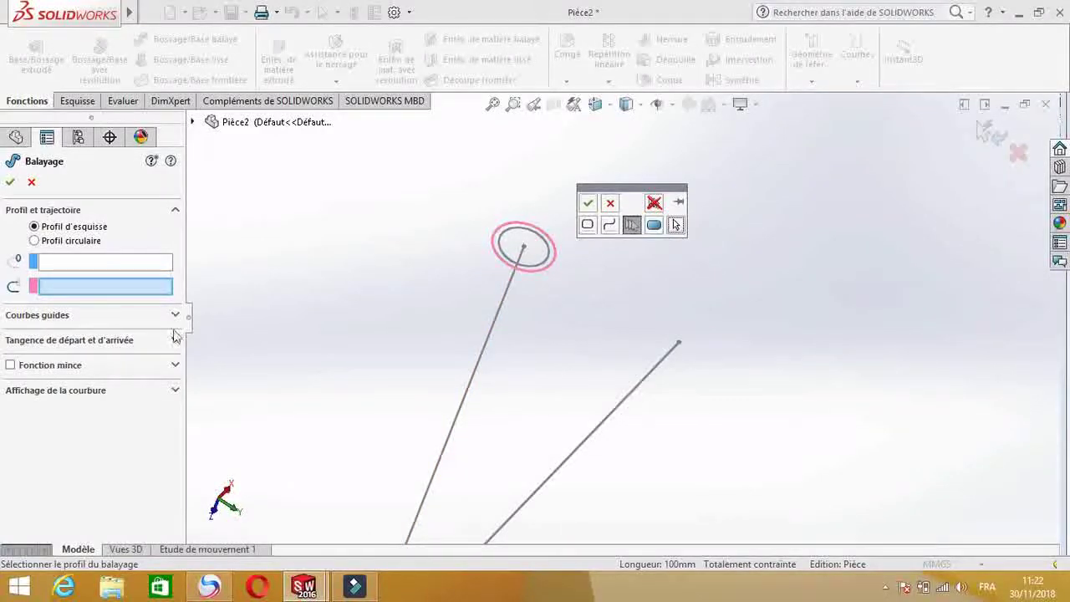
Set the concentric-circle sketch Esquisse1 as the sweep's profile.
left_click(99, 264)
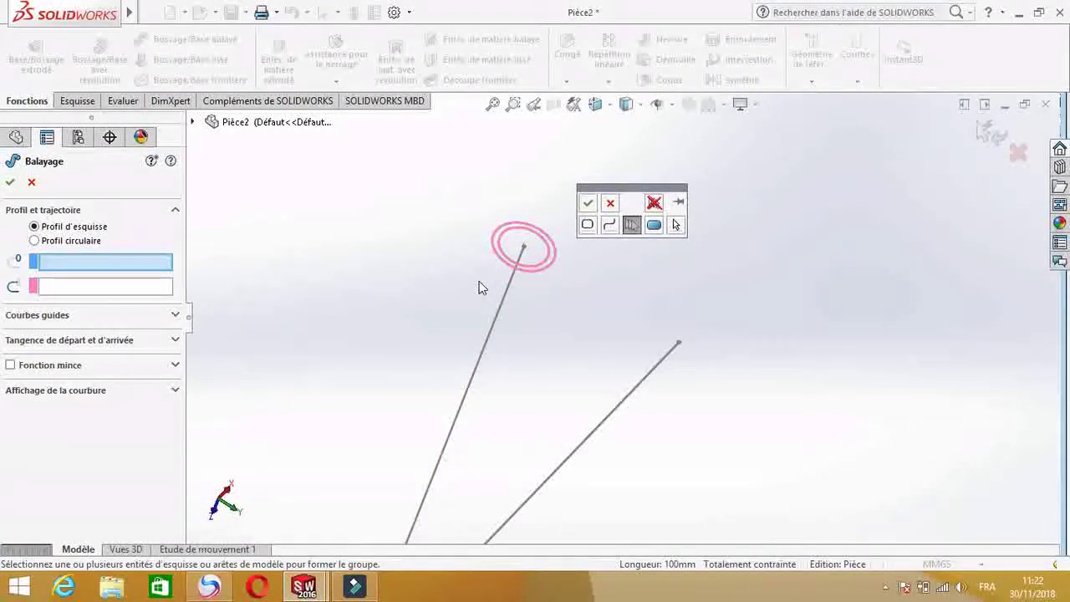
left_click(378, 277)
left_click(80, 260)
left_click(194, 122)
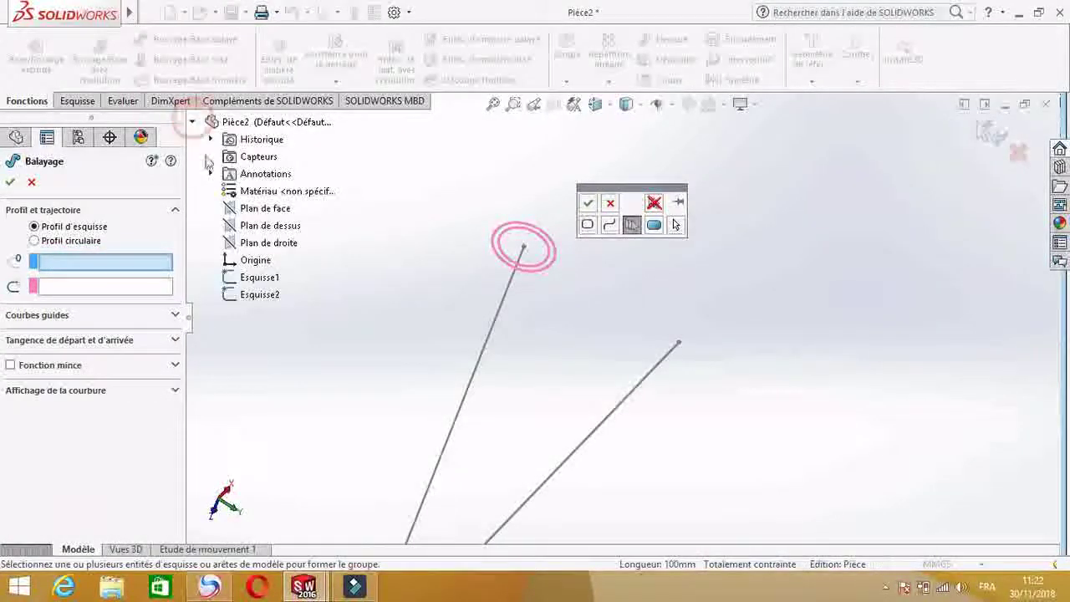
left_click(239, 281)
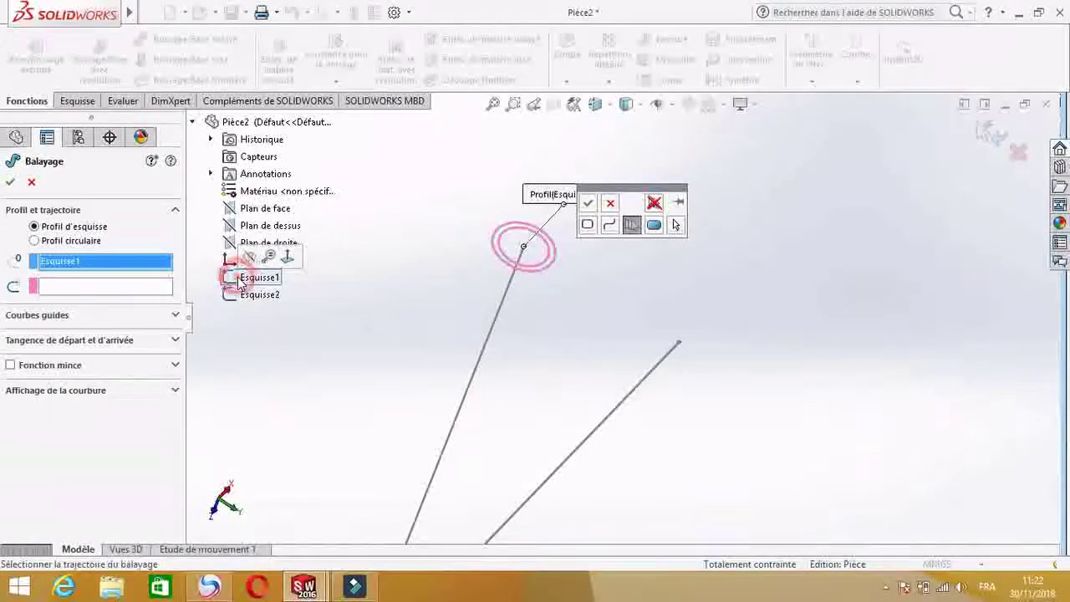
Set the L-shaped sketch Esquisse2 as the sweep's path and create the swept boss.
left_click(138, 287)
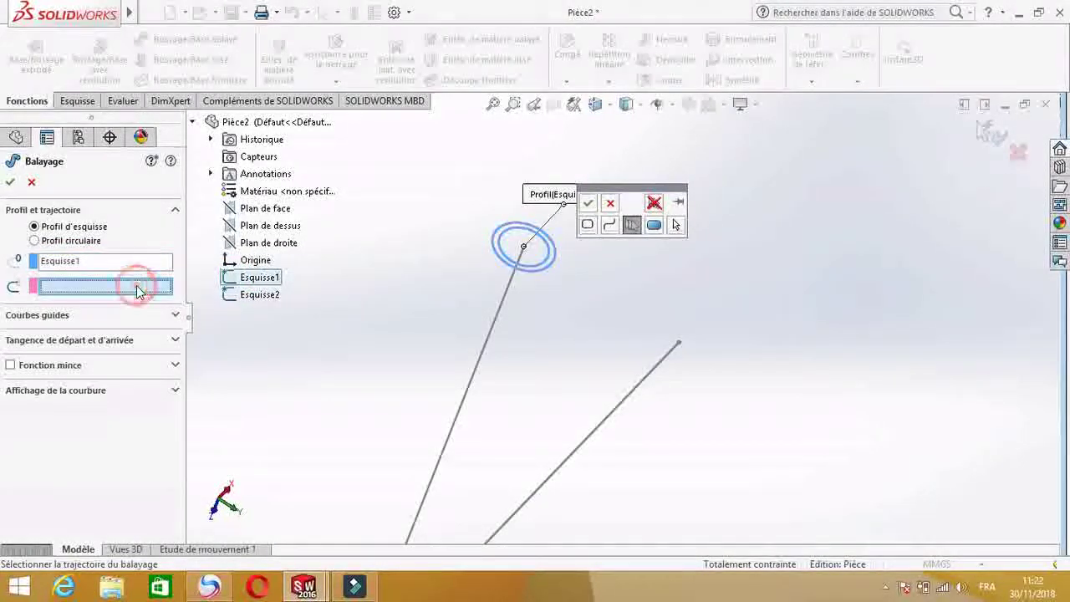
left_click(493, 332)
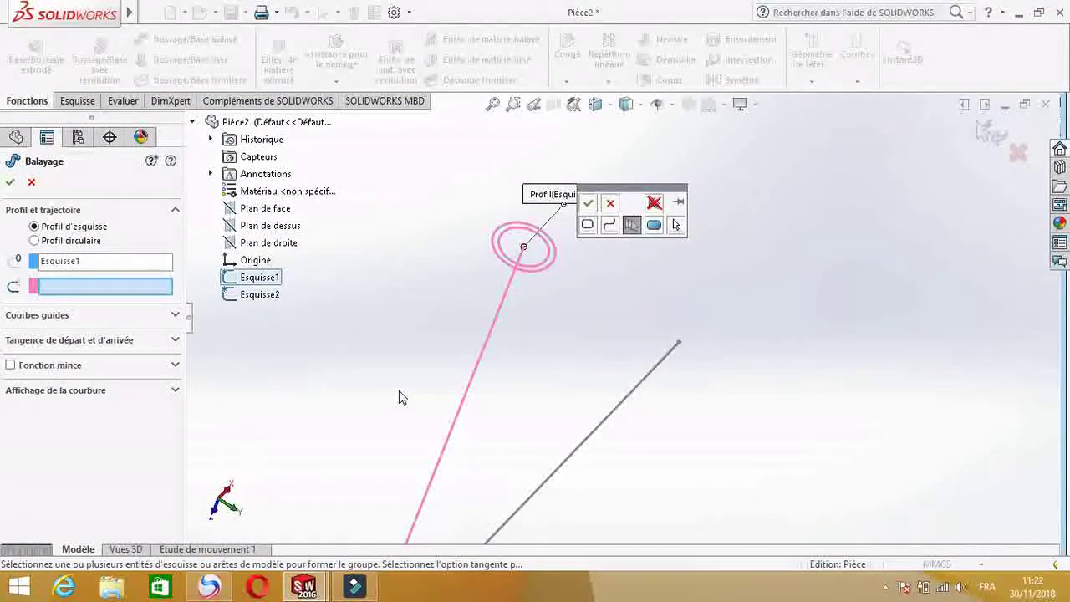
scroll(399, 390, "up", 3)
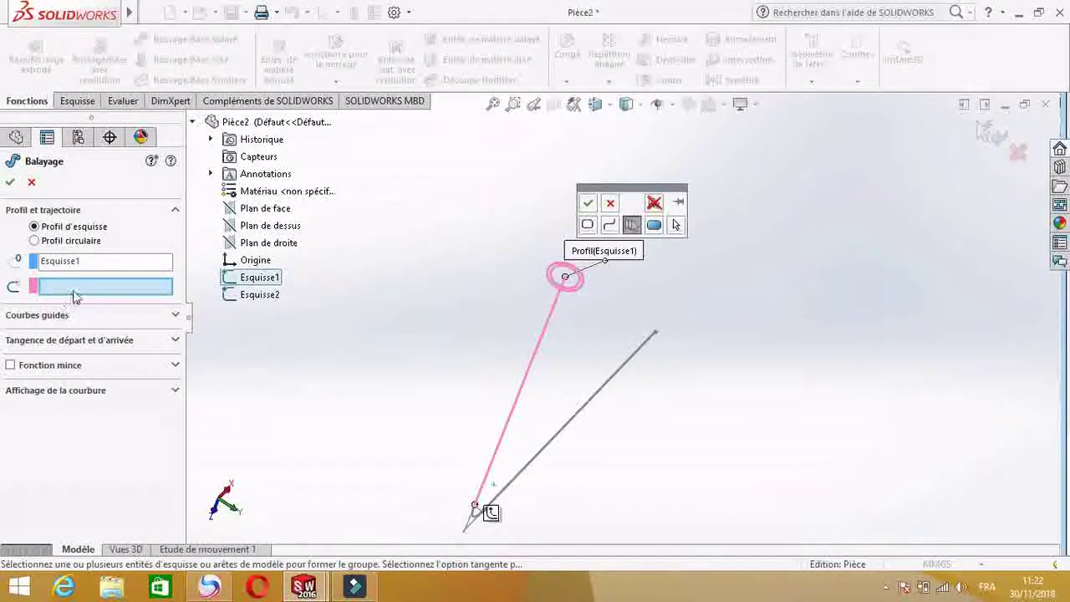
left_click(259, 296)
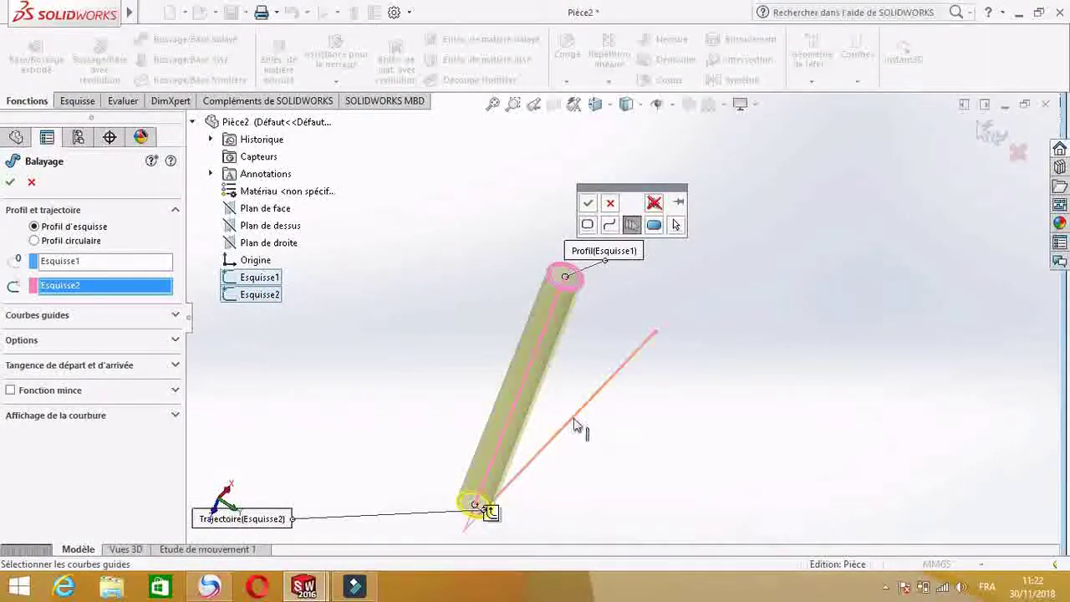
middle_click_drag(300, 453, 273, 354)
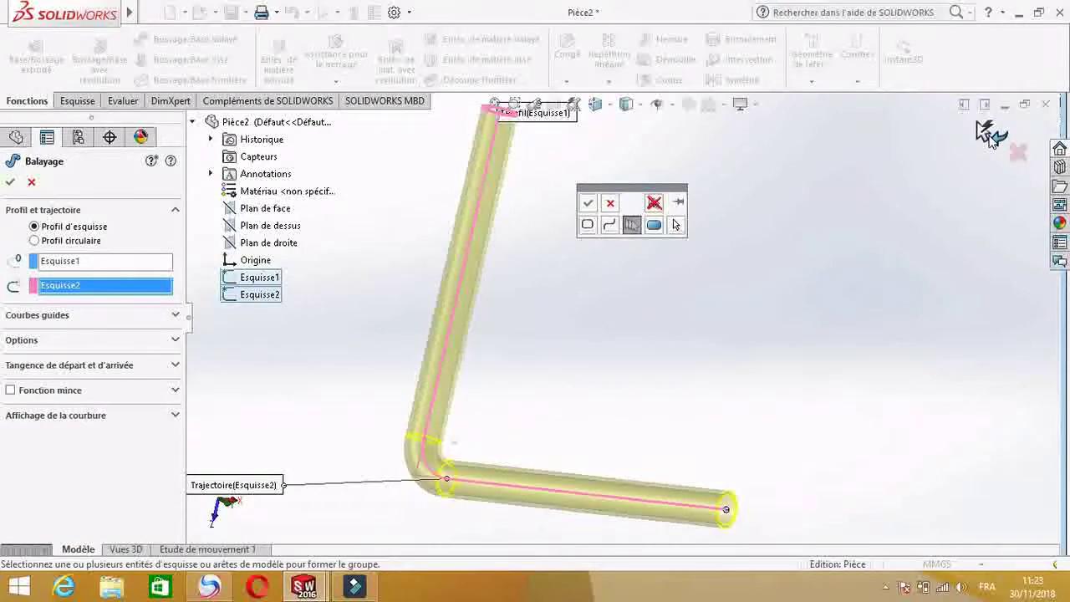
left_click(589, 206)
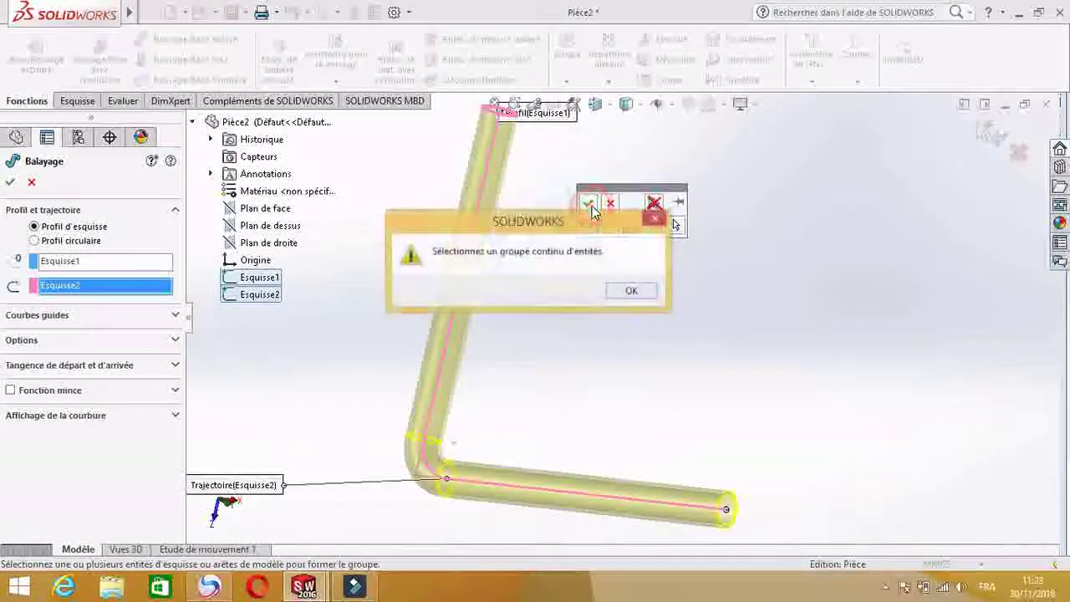
left_click(629, 292)
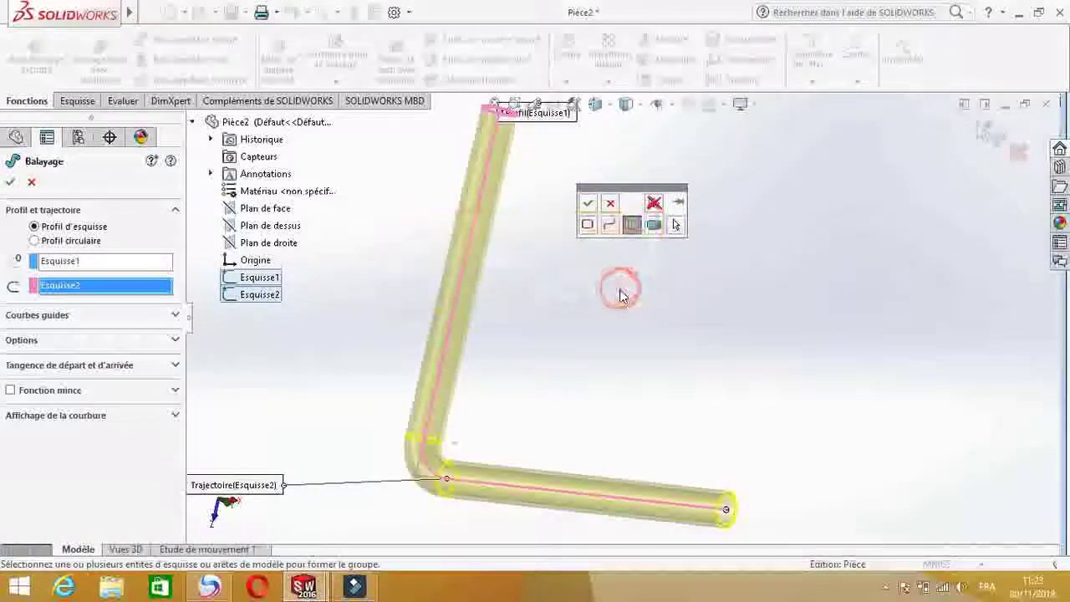
left_click(10, 184)
Examine the swept tube from several angles, checking its open end, wall and bend.
scroll(625, 318, "up", 4)
middle_click_drag(624, 305, 566, 277)
scroll(558, 264, "down", 5)
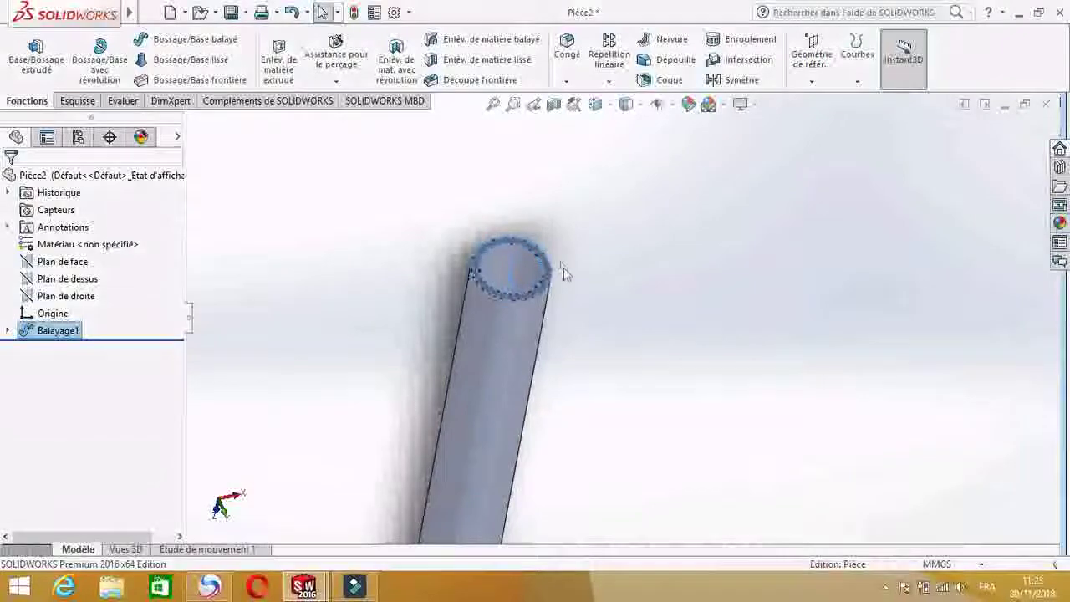
middle_click_drag(636, 337, 619, 398)
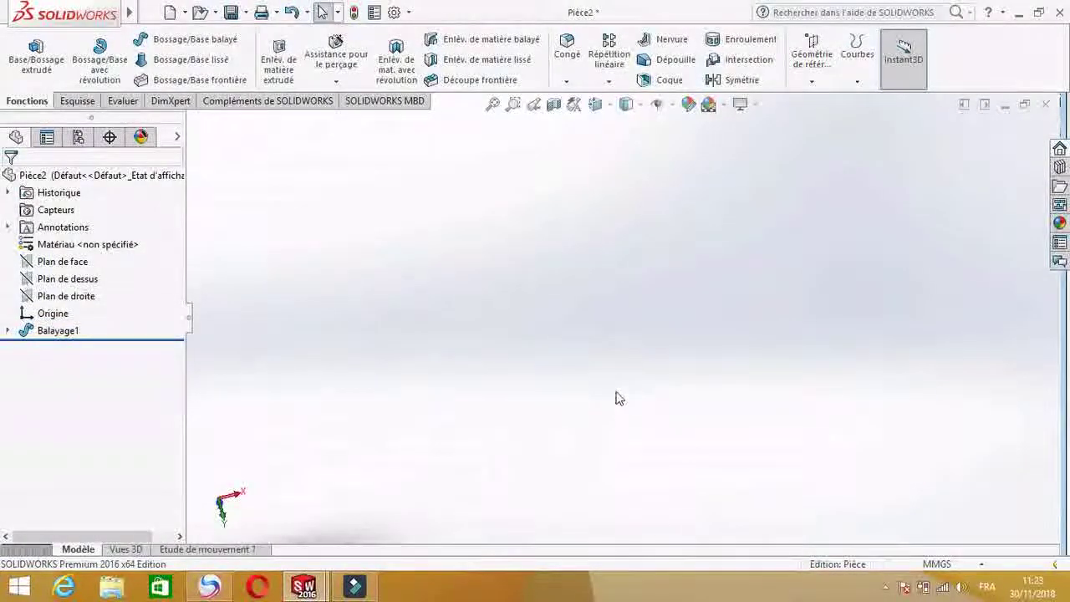
scroll(608, 367, "up", 6)
middle_click_drag(604, 358, 535, 301)
scroll(545, 310, "down", 2)
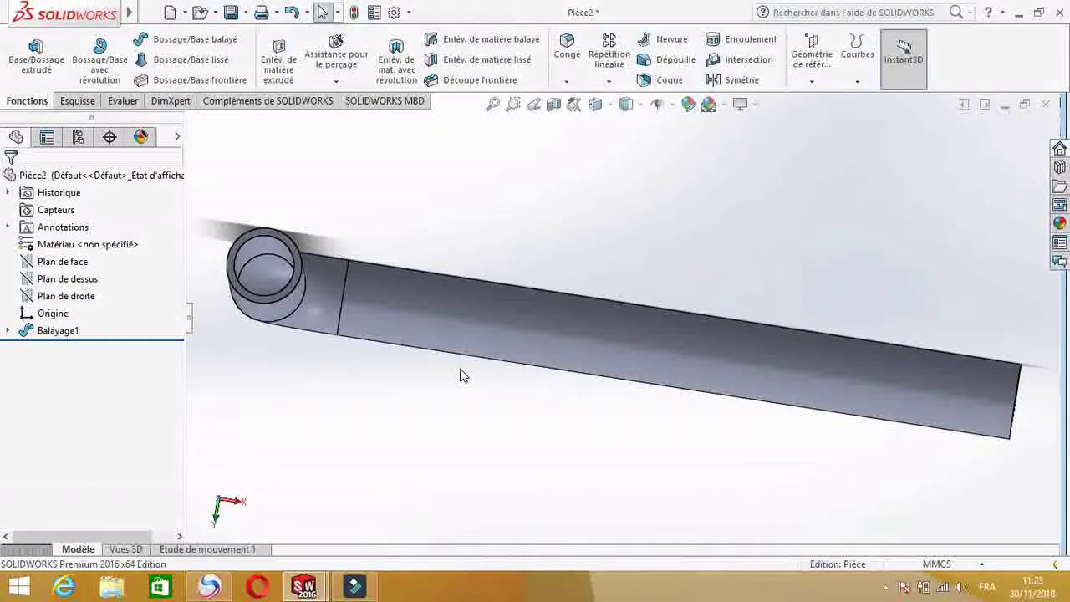
scroll(460, 372, "up", 2)
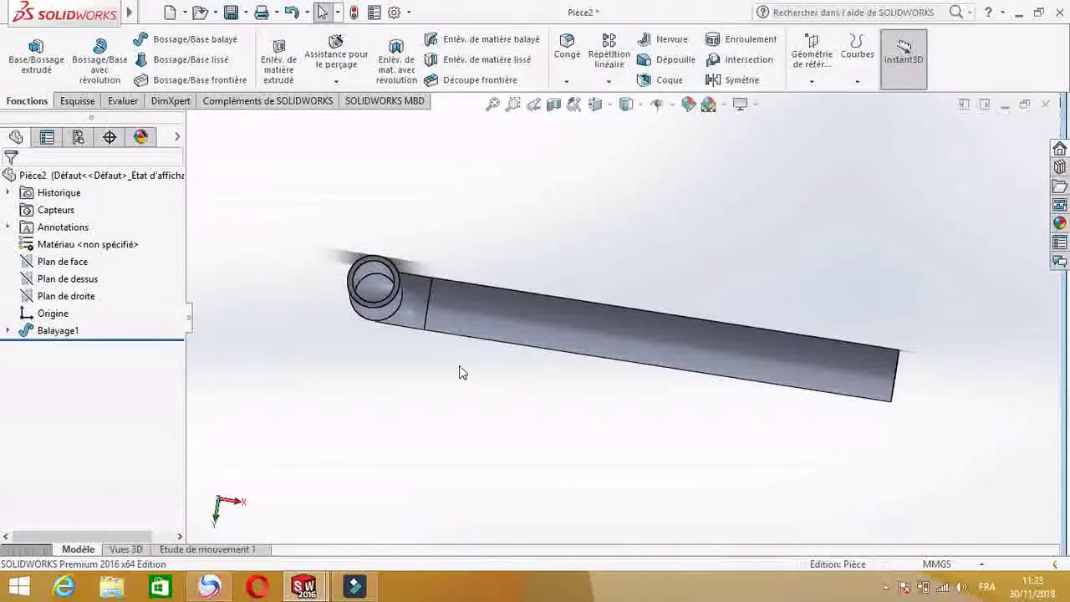
middle_click_drag(460, 372, 433, 425)
mouse_move(428, 422)
middle_mouse_down()
mouse_move(426, 409)
mouse_move(438, 432)
middle_mouse_up()
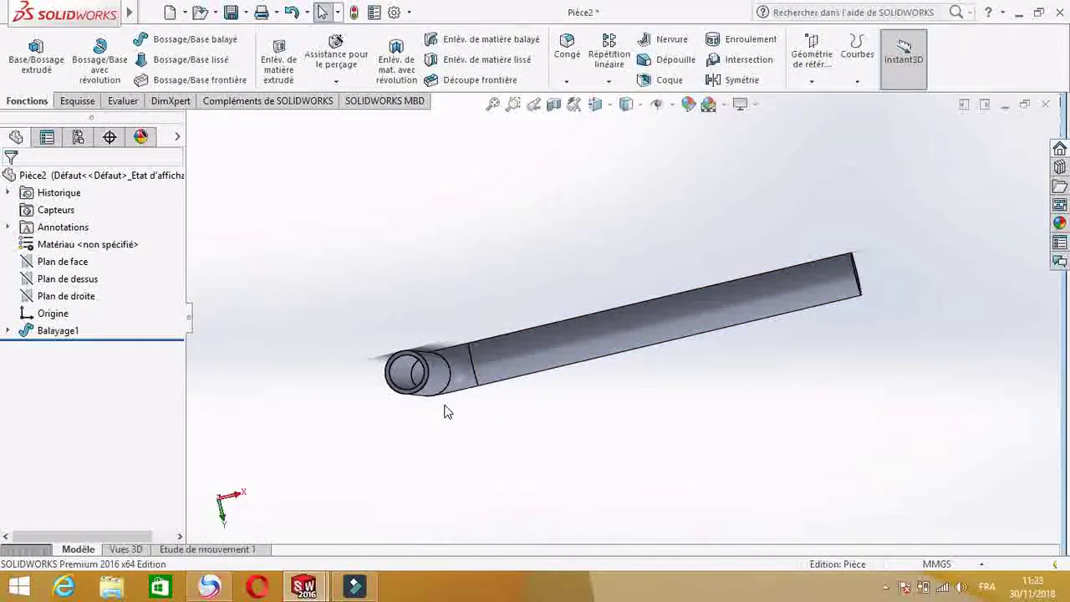